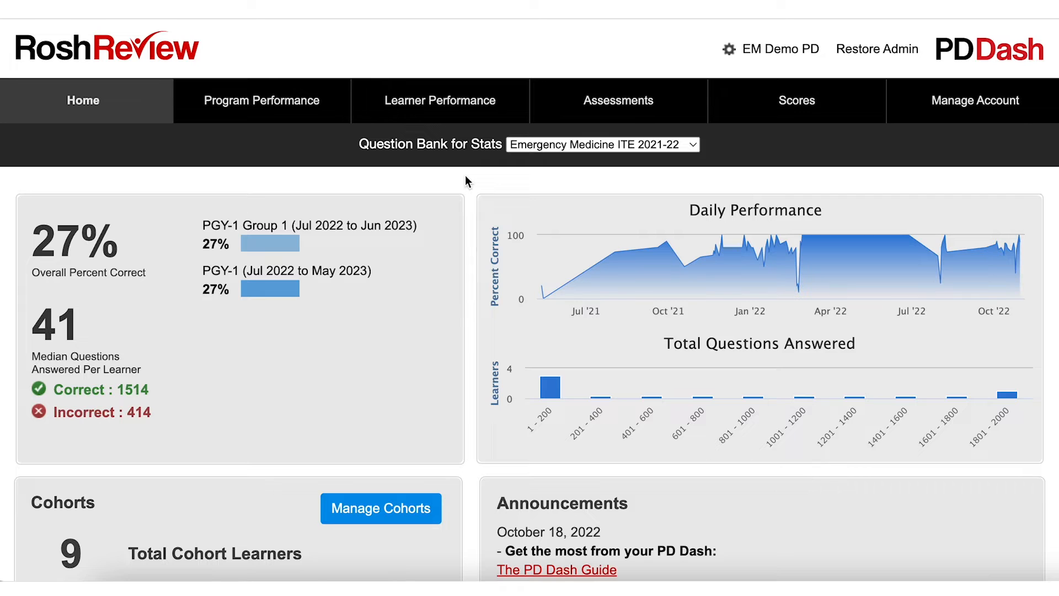
# Open the available assessment "Foundations III (F3) Unit 17 - Critical Care: The Critically Ill Vented Patient" for assignment
pyautogui.click(555, 98)
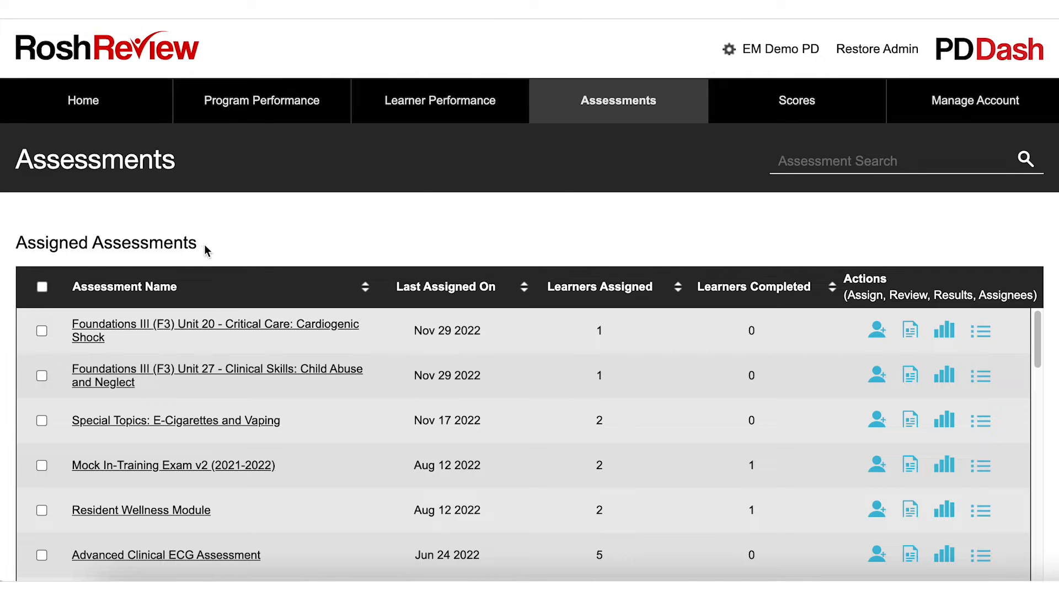
pyautogui.scroll(-6, 531, 223)
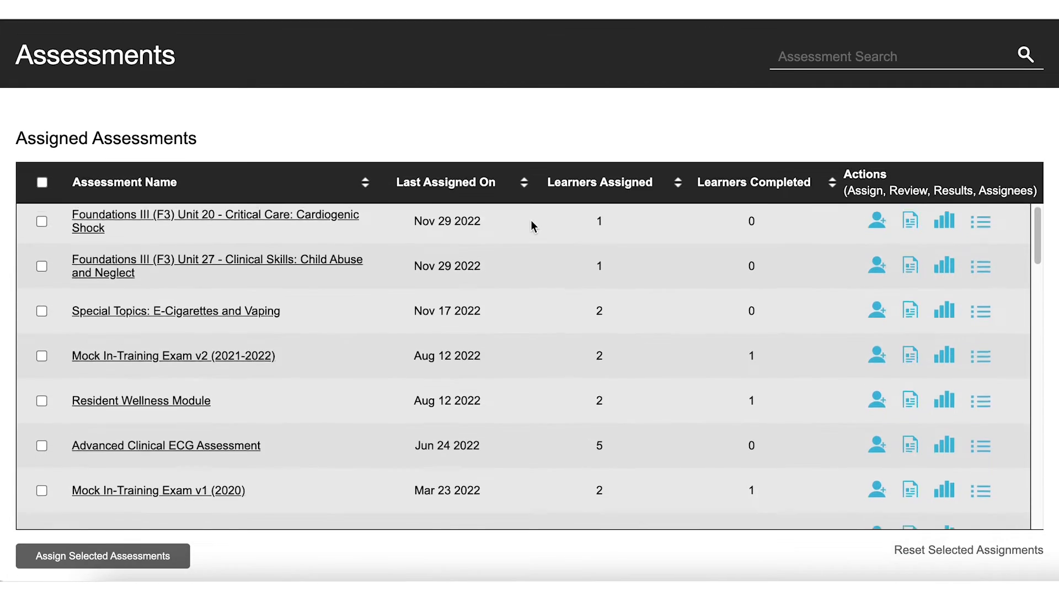
pyautogui.scroll(-8, 439, 195)
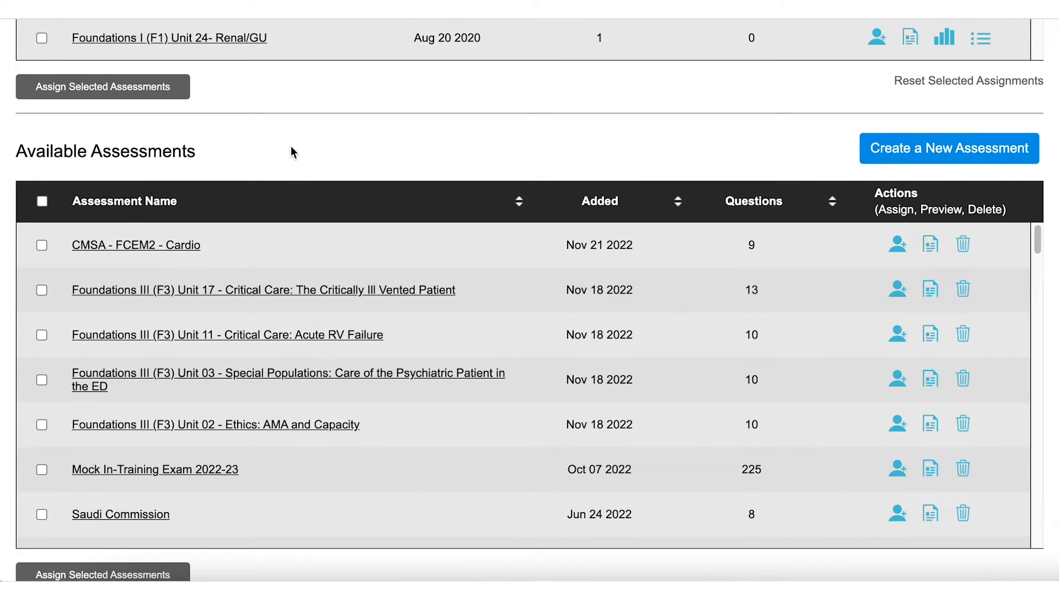
pyautogui.scroll(7, 303, 144)
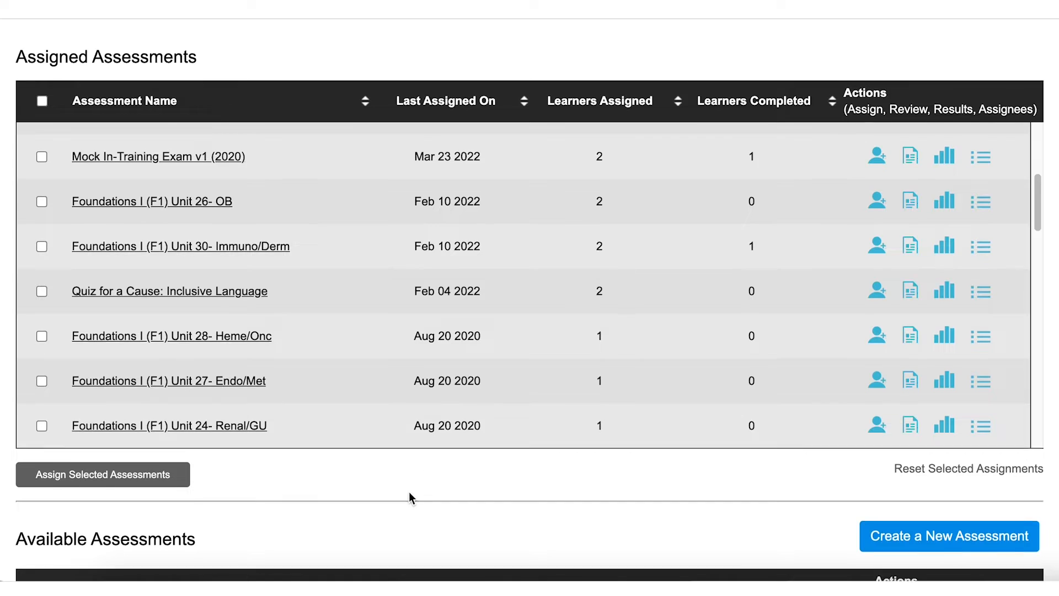
pyautogui.scroll(-5, 375, 441)
pyautogui.scroll(-2, 279, 287)
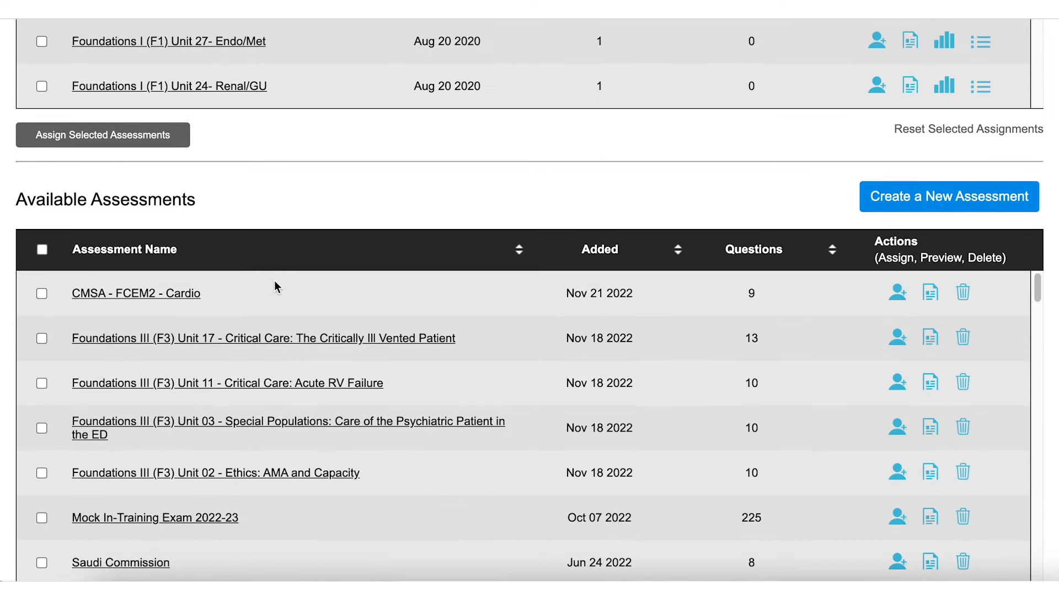
pyautogui.click(222, 342)
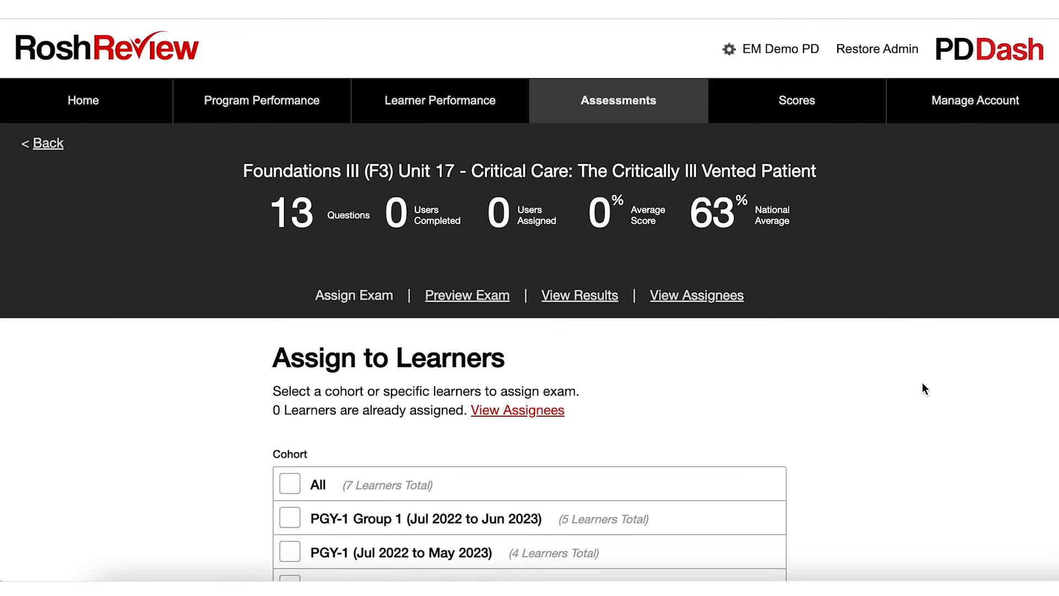
pyautogui.scroll(-2, 904, 383)
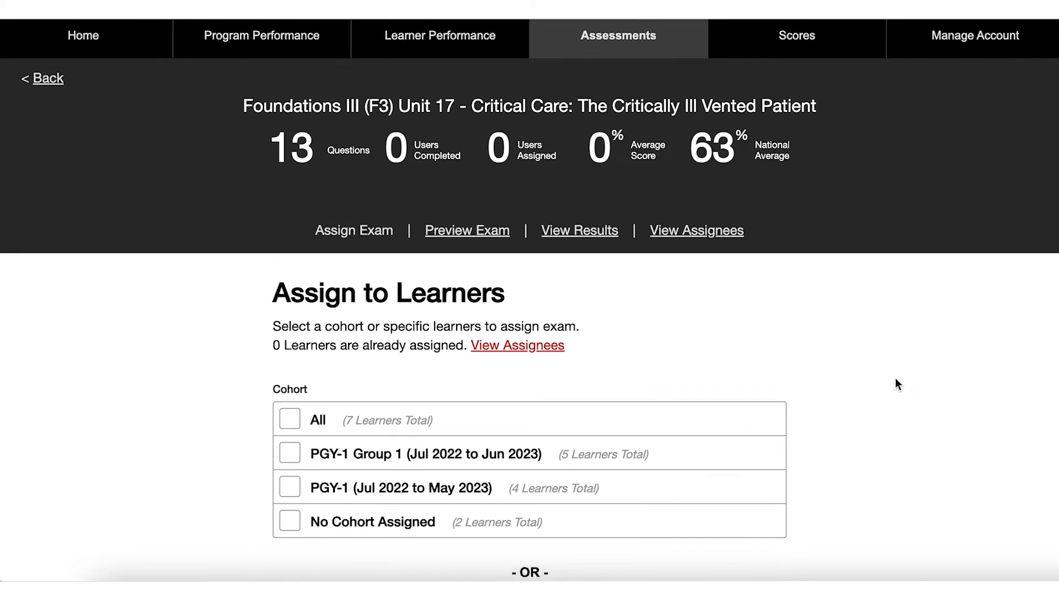
pyautogui.scroll(-1, 896, 379)
pyautogui.click(290, 396)
pyautogui.click(290, 396)
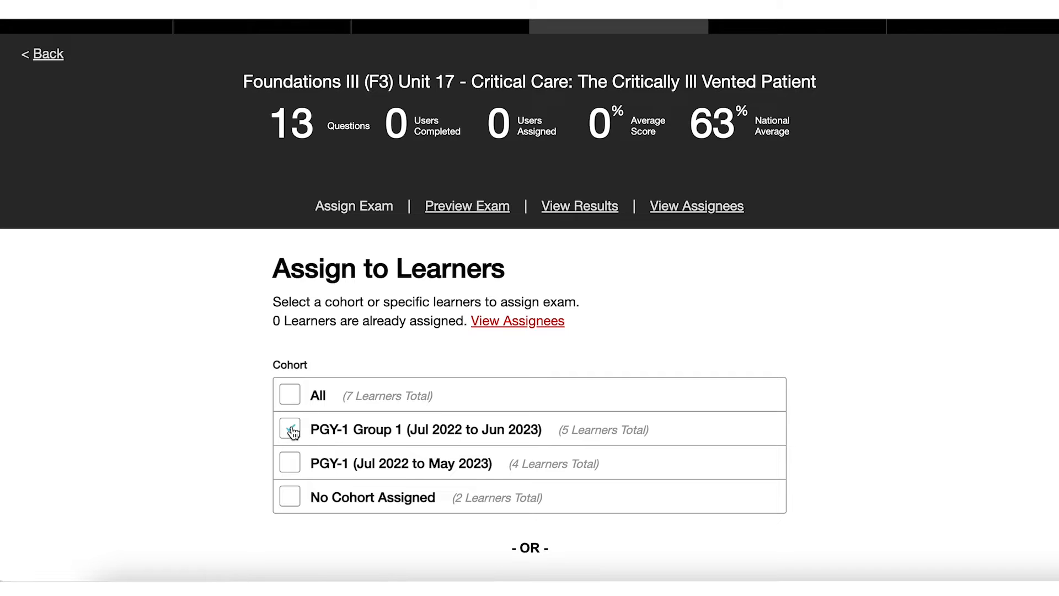
# Select the fourth listed individual learner as the assignee and continue to the exam customization settings
pyautogui.scroll(-5, 678, 349)
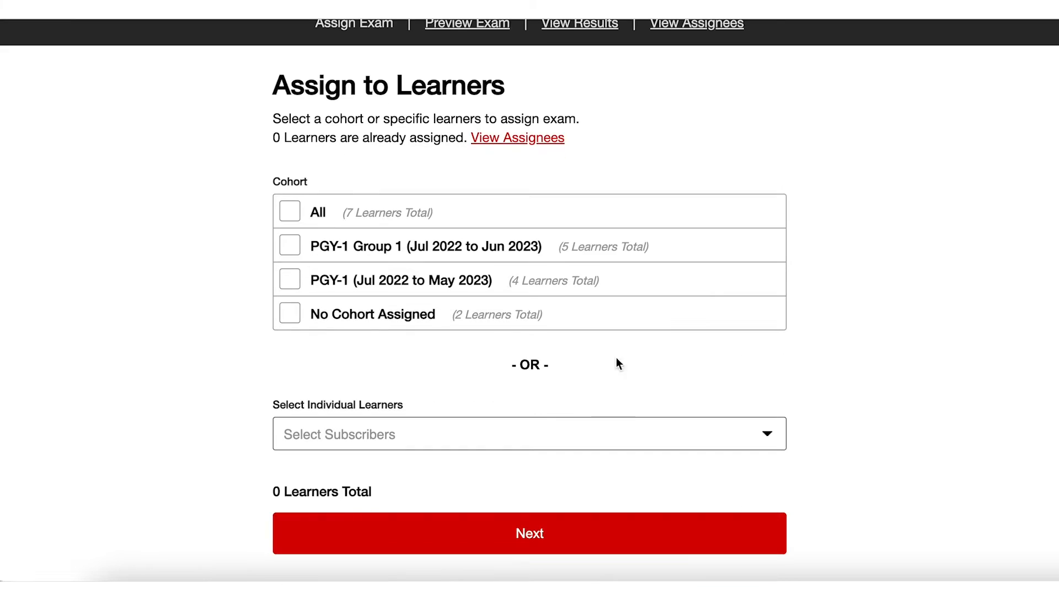
pyautogui.click(408, 434)
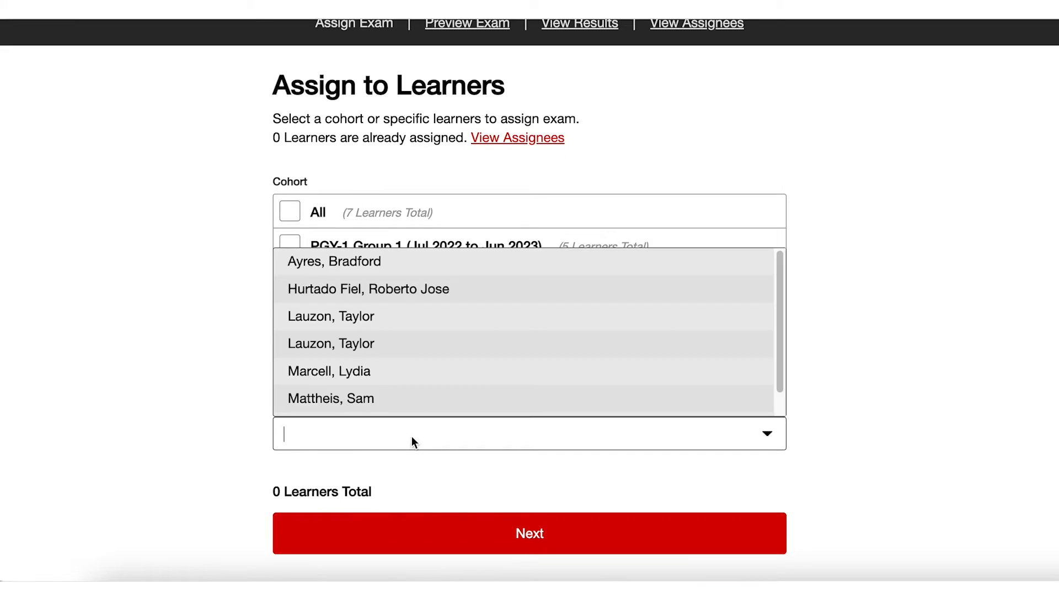
pyautogui.click(361, 346)
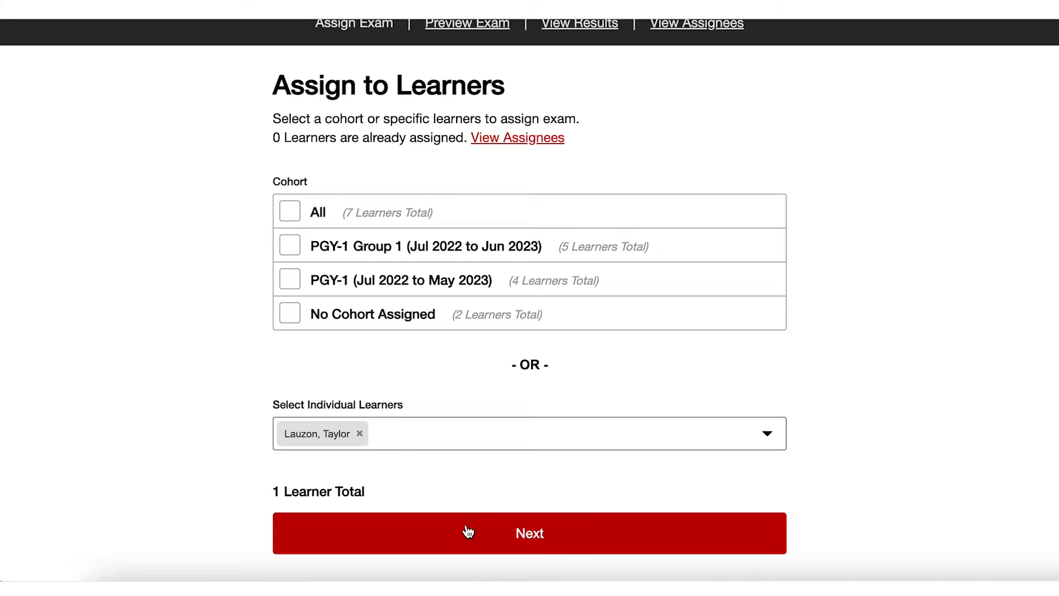
pyautogui.click(445, 531)
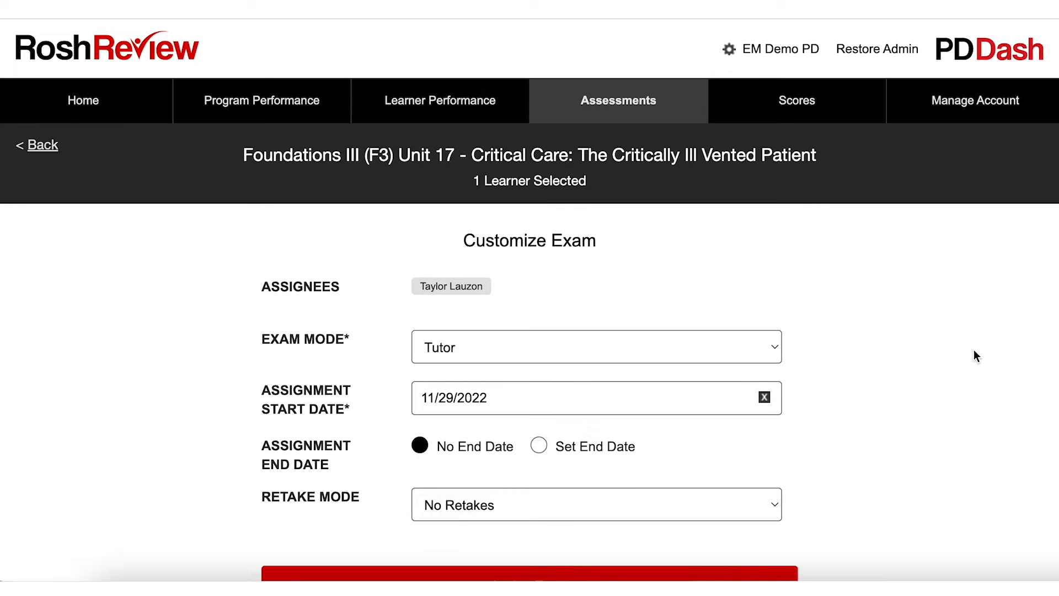
# Set the exam mode to Test and the time mode to Timed
pyautogui.scroll(-1, 976, 342)
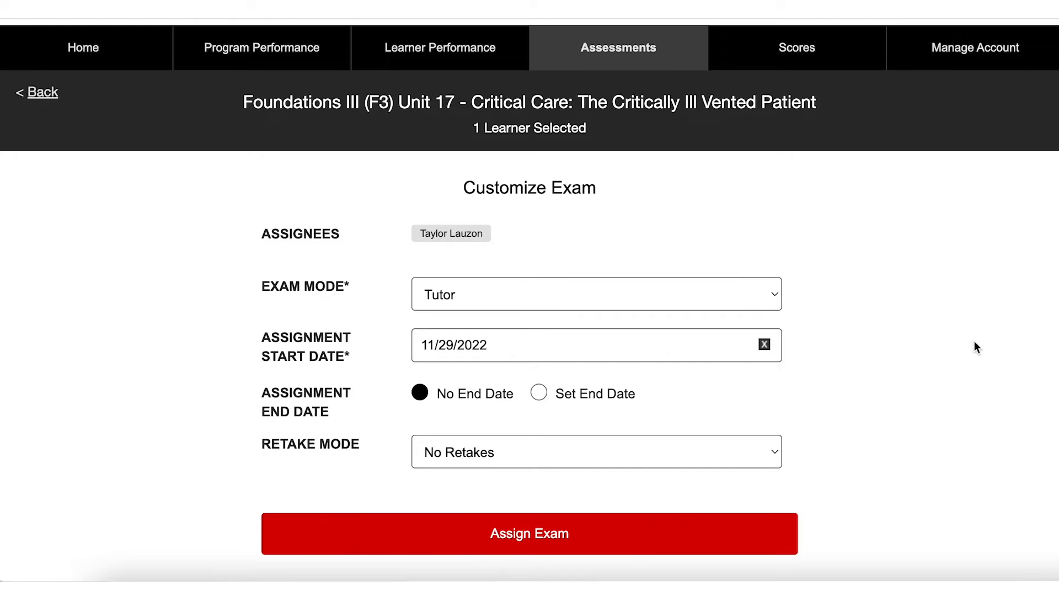
pyautogui.click(678, 300)
pyautogui.click(678, 300)
pyautogui.click(480, 294)
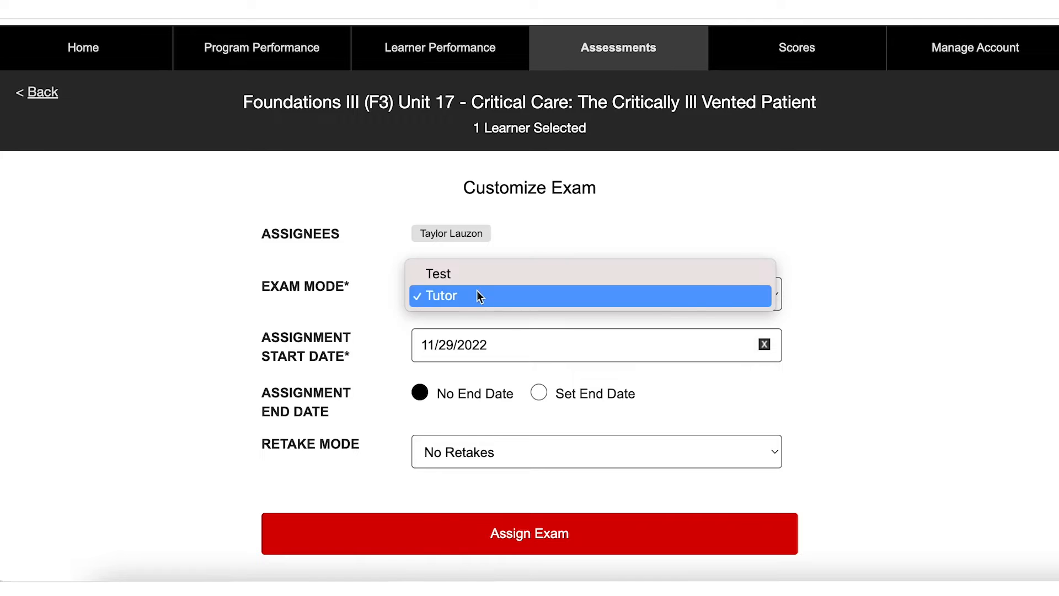
pyautogui.click(489, 279)
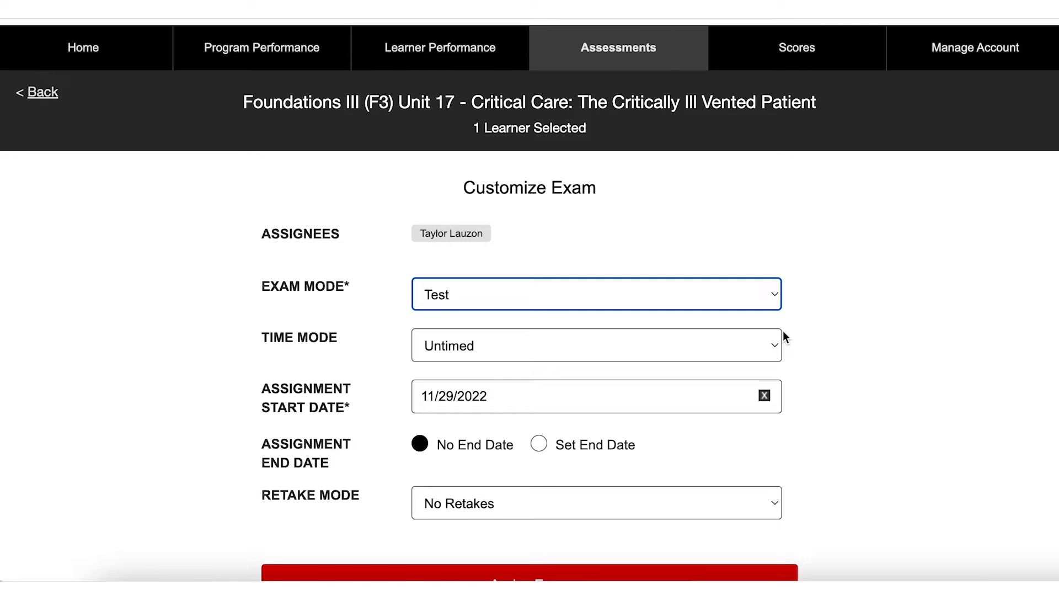
pyautogui.click(495, 346)
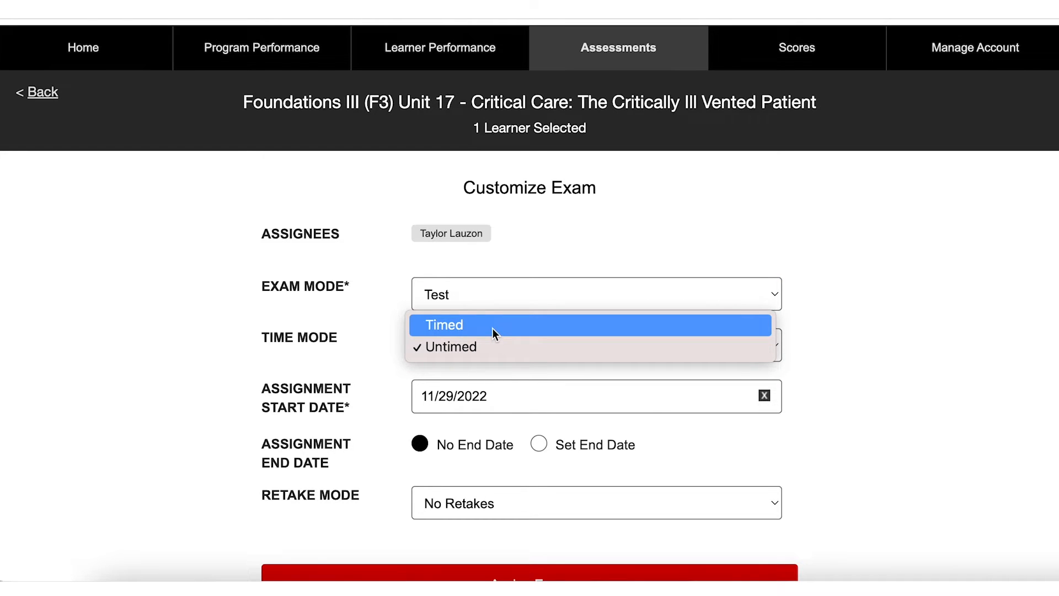
pyautogui.click(491, 332)
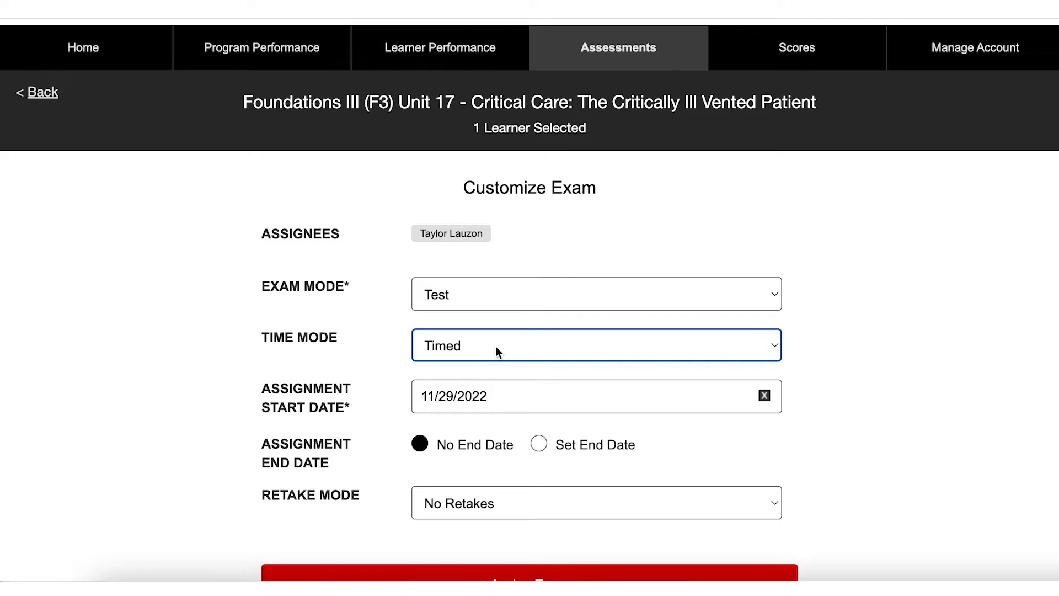
# Set the assignment start date to 12/01/2022
pyautogui.click(505, 397)
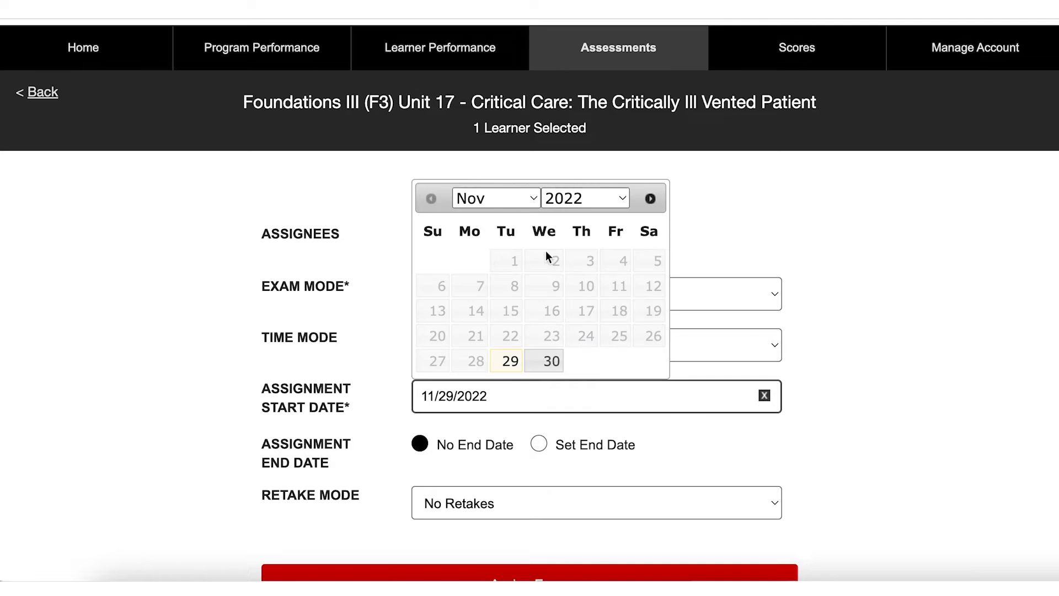
pyautogui.click(510, 200)
pyautogui.click(498, 225)
pyautogui.click(573, 268)
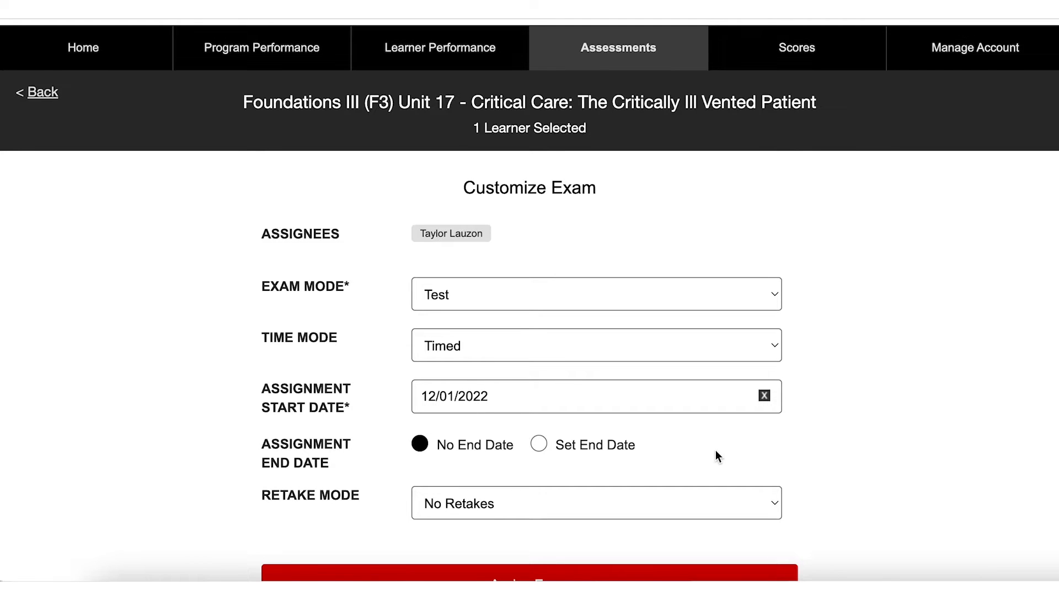
# Enable an assignment end date and set it to 12/14/2022
pyautogui.scroll(-3, 714, 450)
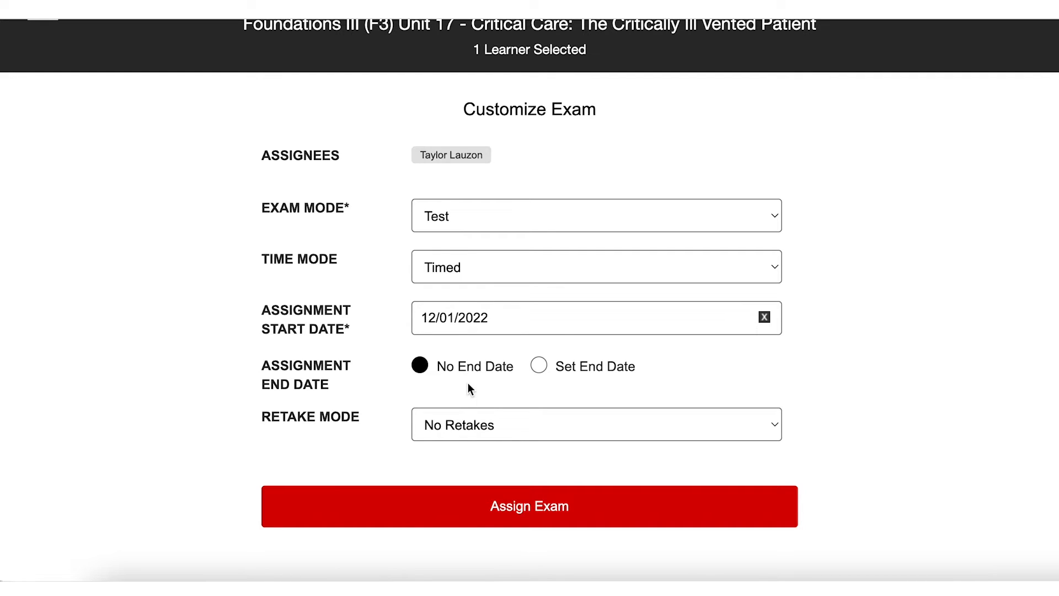
pyautogui.click(539, 366)
pyautogui.click(515, 428)
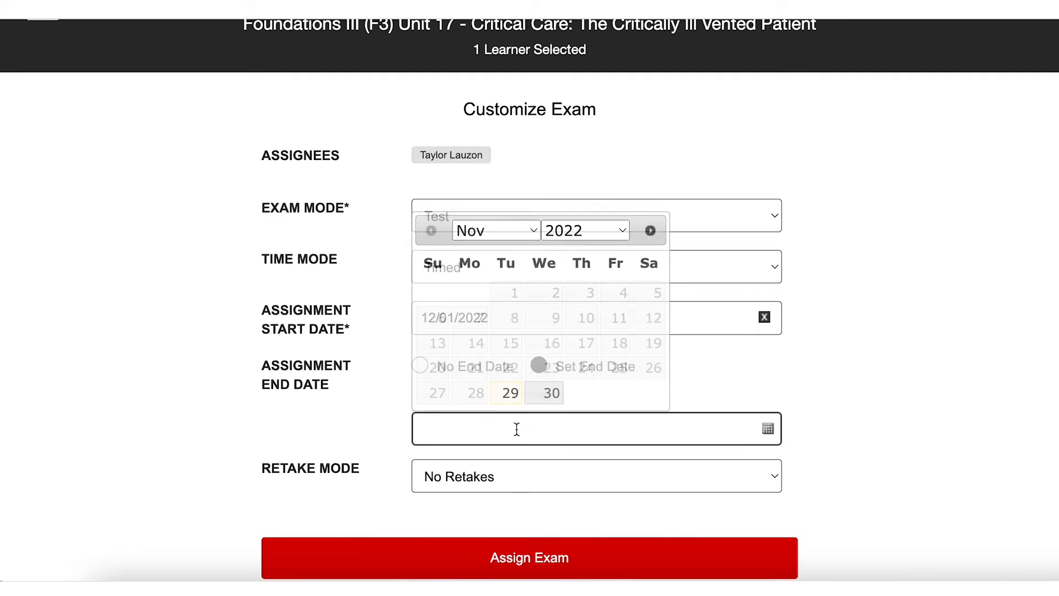
pyautogui.click(495, 236)
pyautogui.click(483, 254)
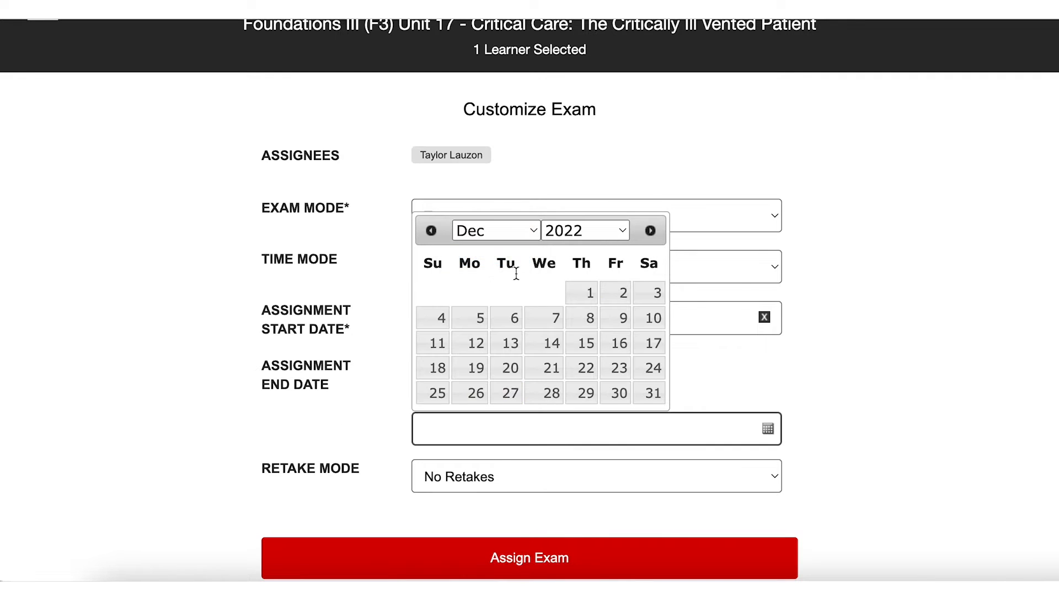
pyautogui.click(545, 343)
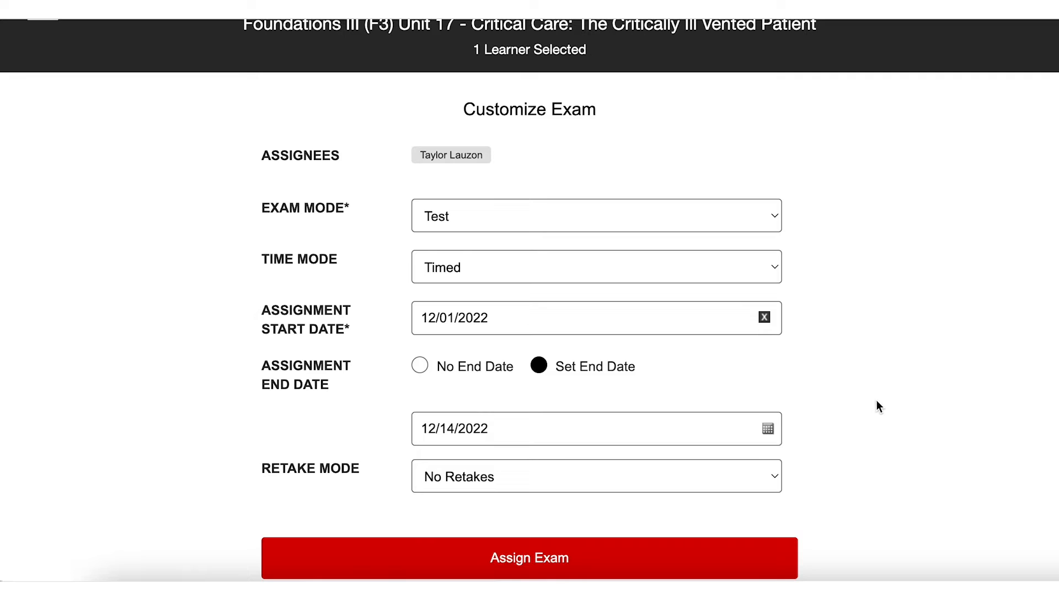
# Try One Retake and Unlimited Retakes as the retake mode and return it to No Retakes
pyautogui.scroll(-2, 853, 452)
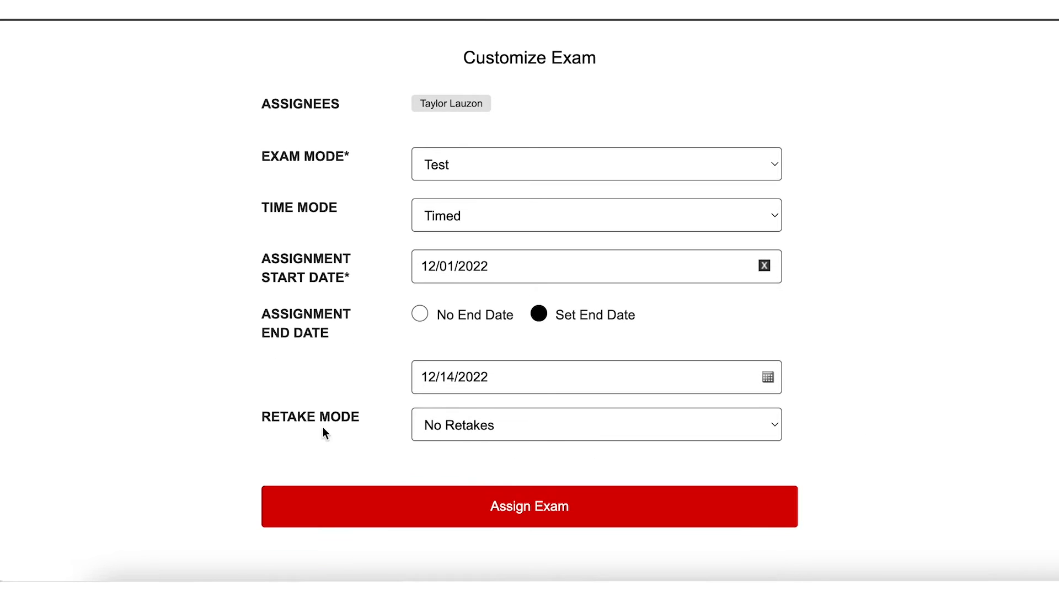
pyautogui.click(523, 419)
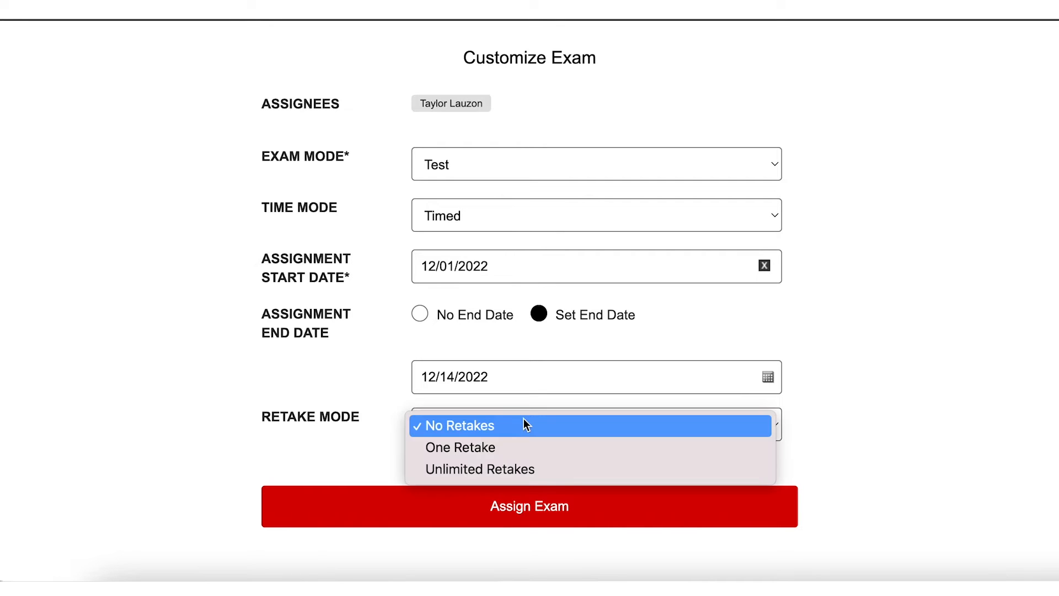
pyautogui.click(546, 446)
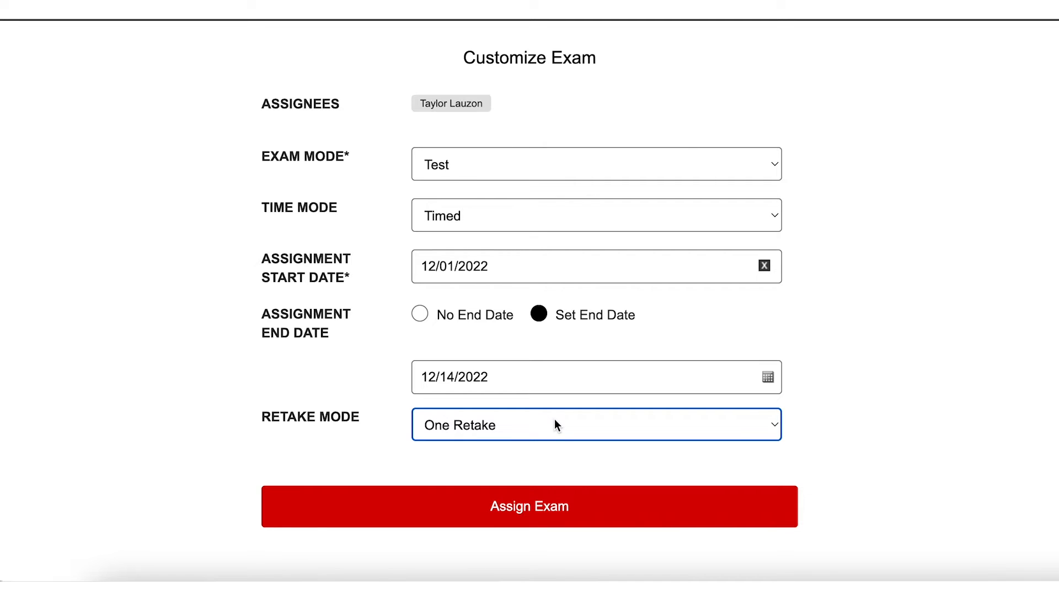
pyautogui.click(554, 420)
pyautogui.click(548, 448)
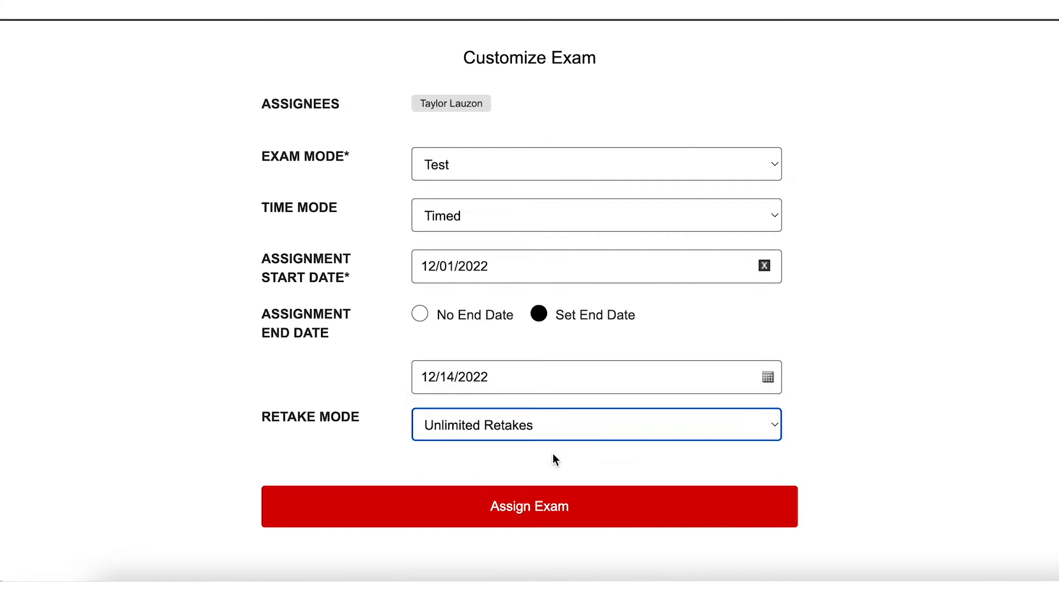
pyautogui.click(570, 458)
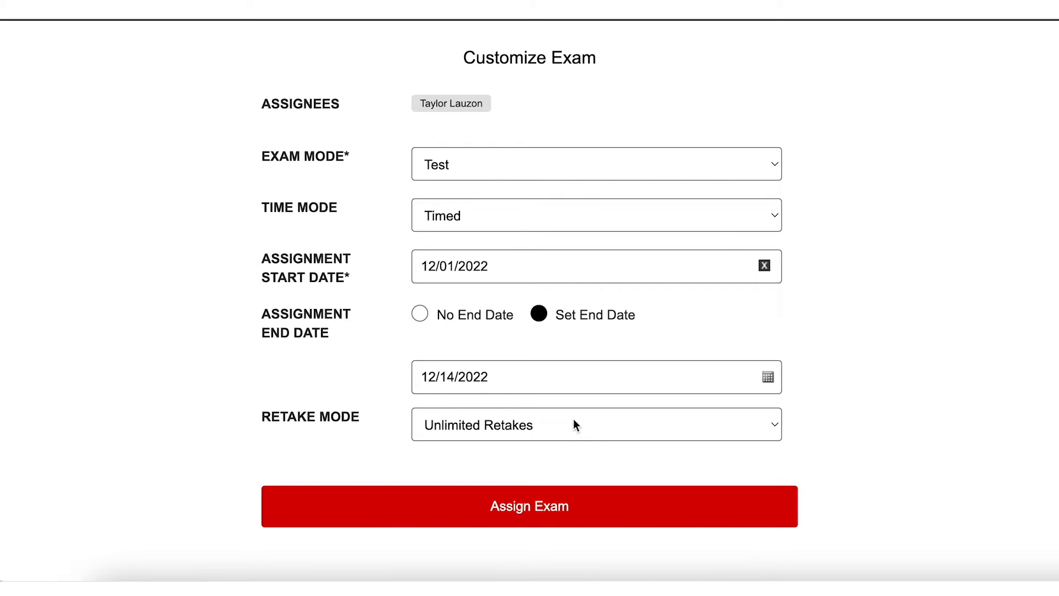
pyautogui.click(595, 422)
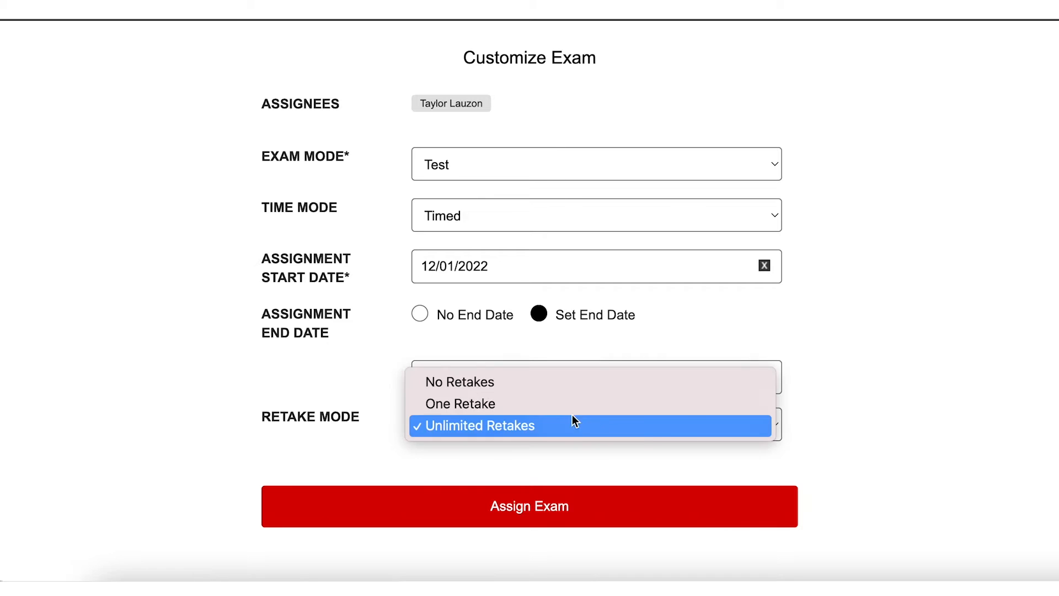
pyautogui.click(512, 382)
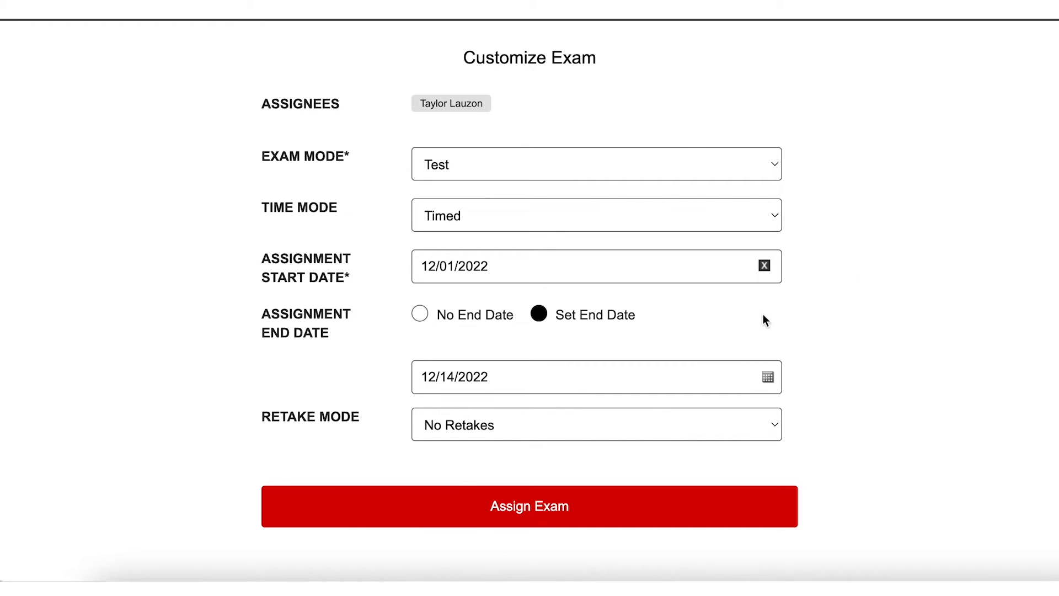
# Assign the customized exam to the learner and open the Unit 17 assessment's list of assigned learners
pyautogui.click(621, 503)
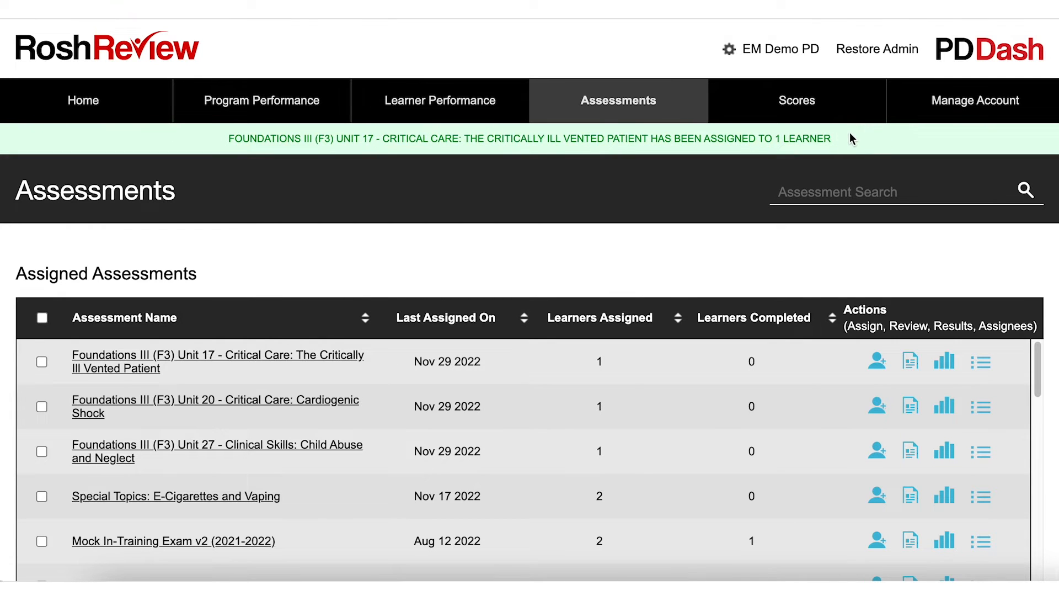
pyautogui.click(249, 360)
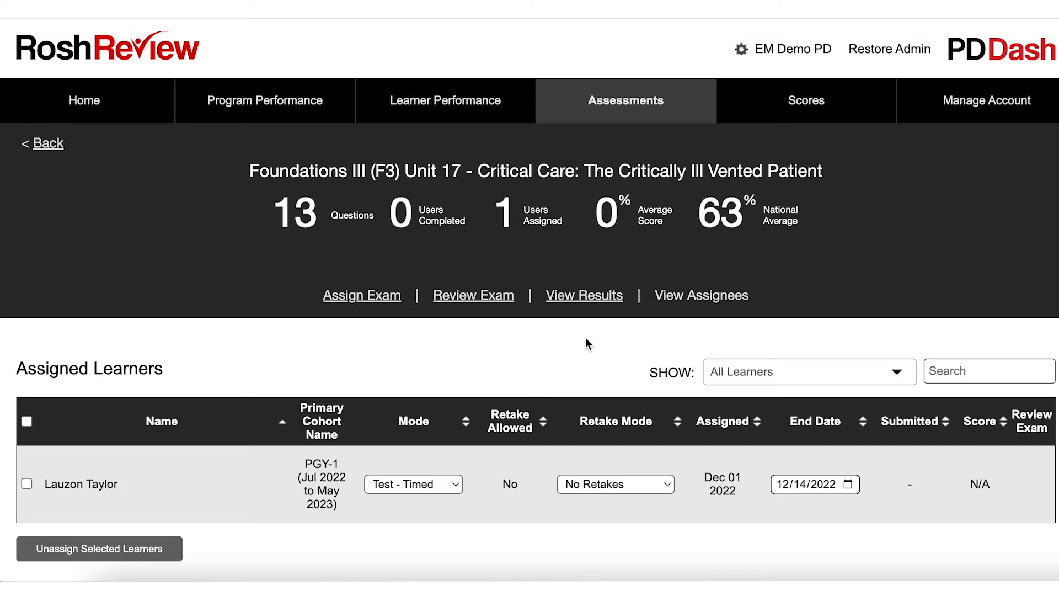
# Try changing the assigned learner's exam mode from Test - Timed to Tutor and decline the data reset
pyautogui.click(447, 491)
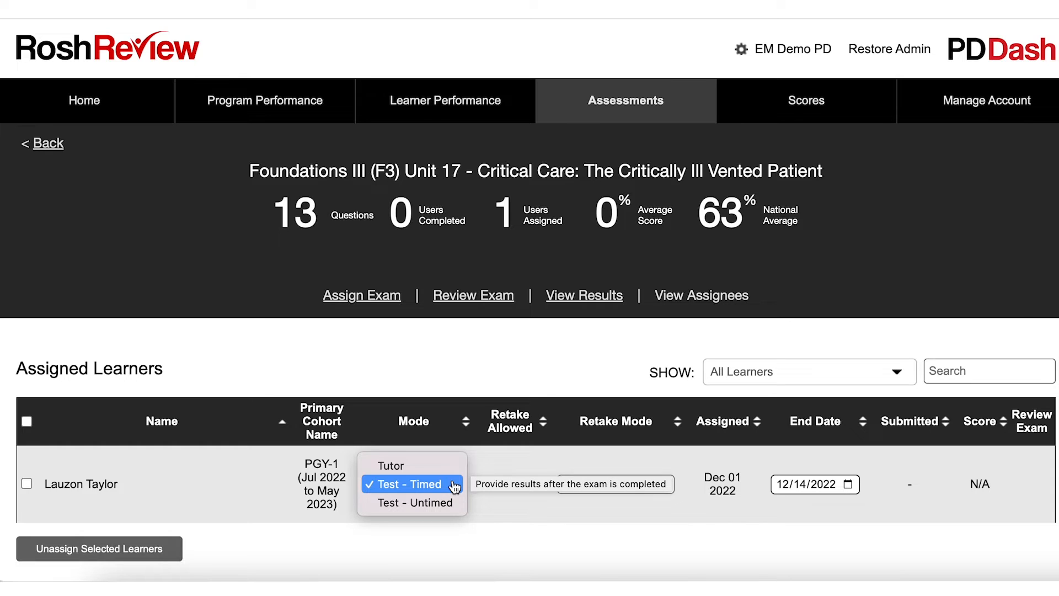
pyautogui.click(751, 539)
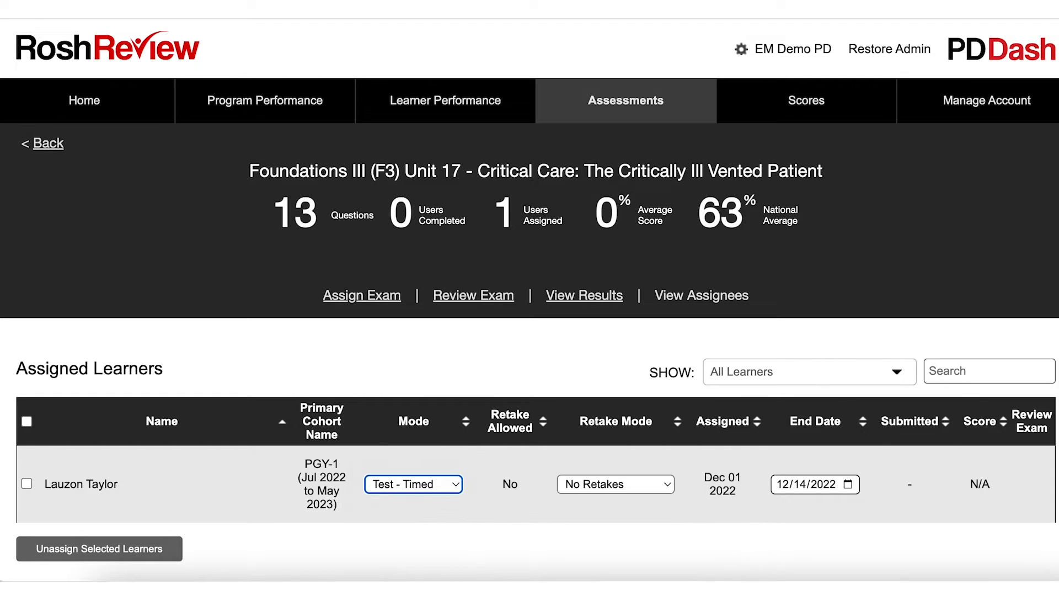
pyautogui.click(448, 485)
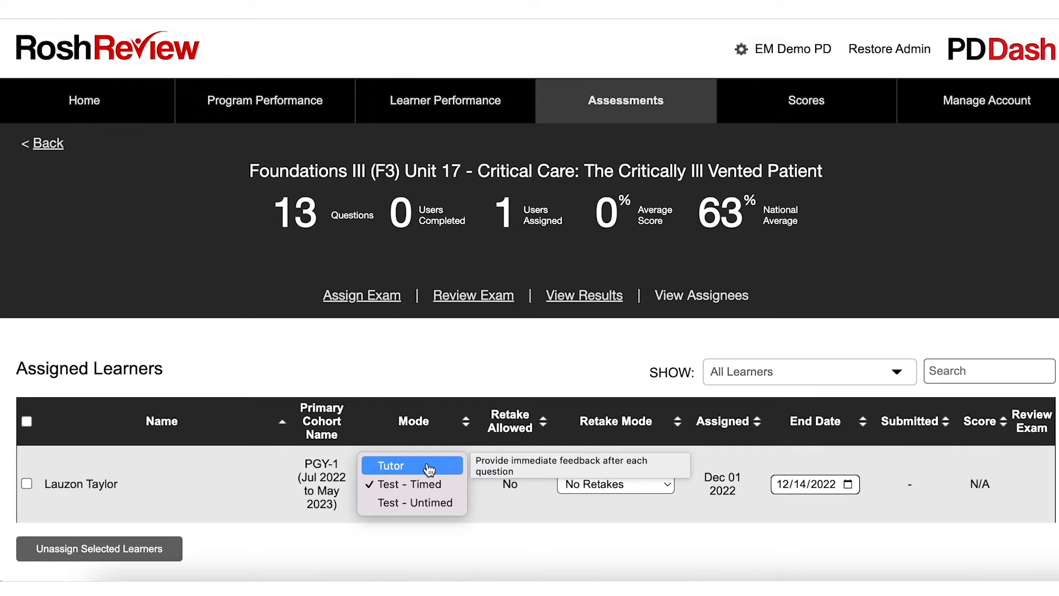
pyautogui.click(429, 467)
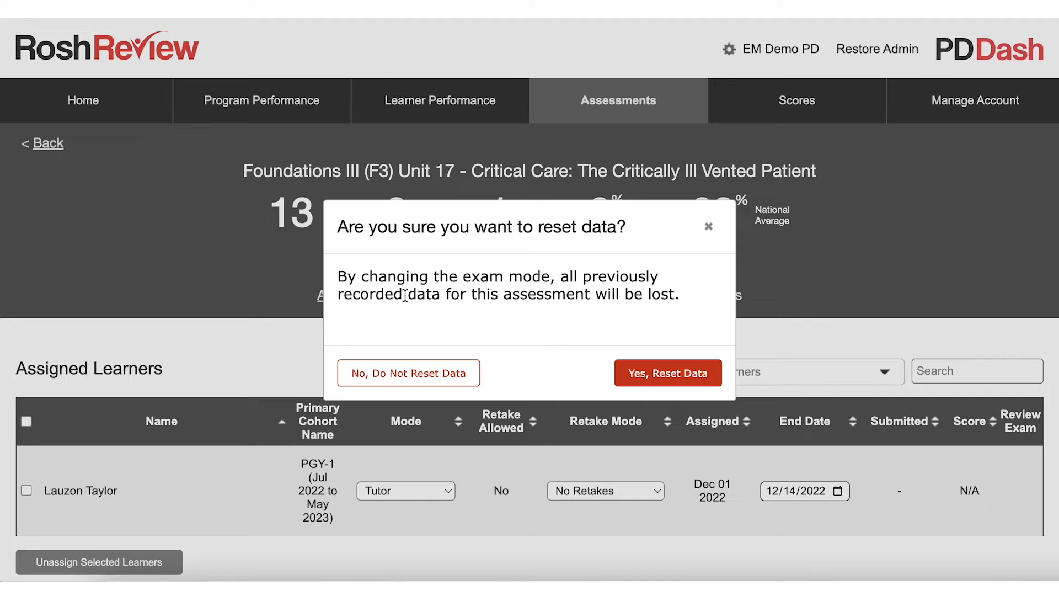
pyautogui.moveTo(440, 294); pyautogui.dragTo(338, 297)
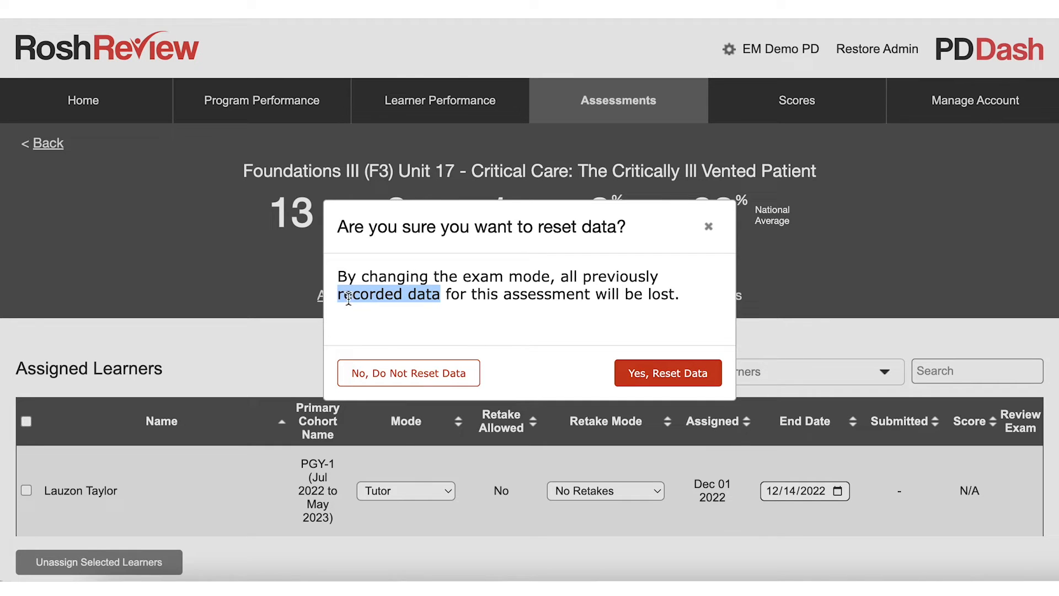
pyautogui.click(506, 338)
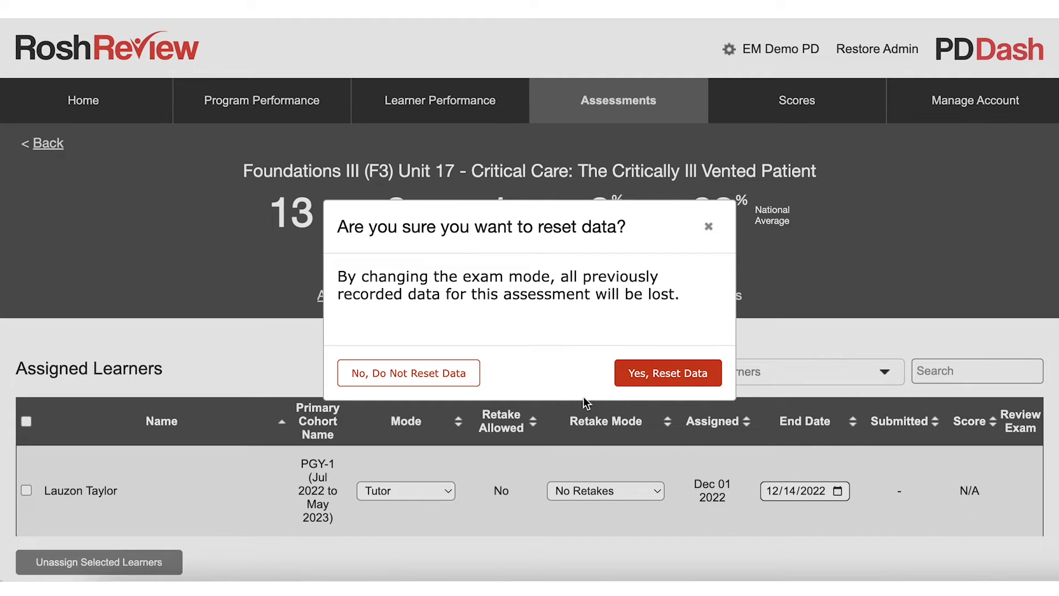
pyautogui.click(432, 373)
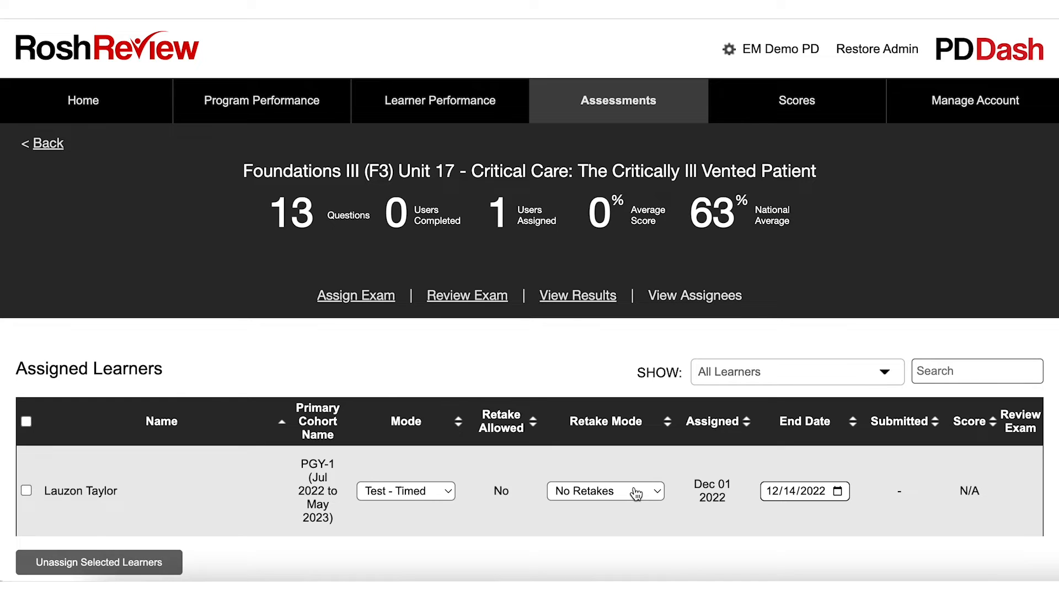
# Try One Retake and Unlimited Retakes for the assigned learner and return the retake mode to No Retakes
pyautogui.click(634, 493)
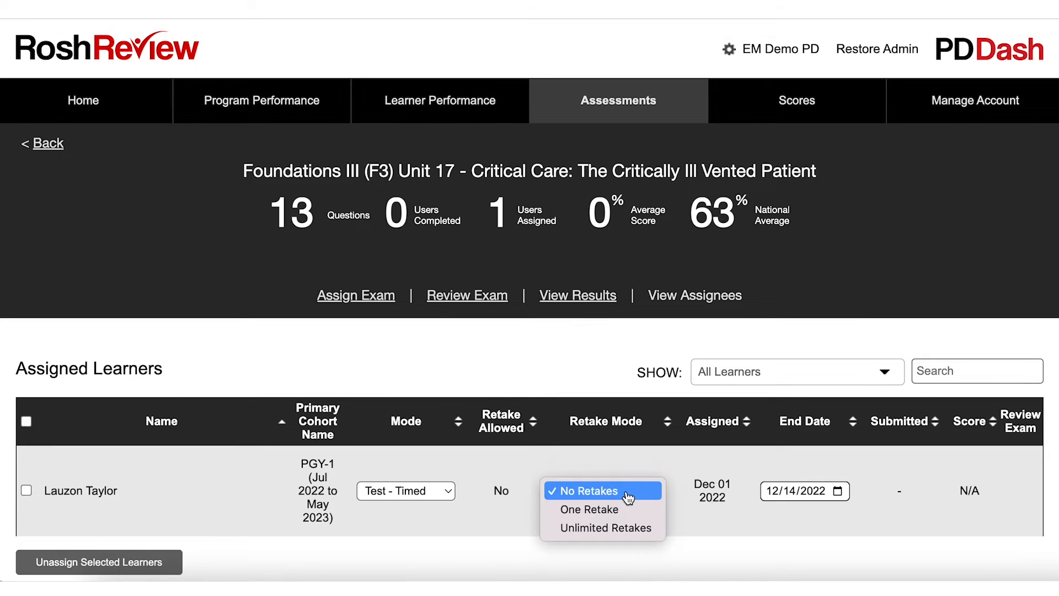
pyautogui.click(631, 508)
pyautogui.click(629, 492)
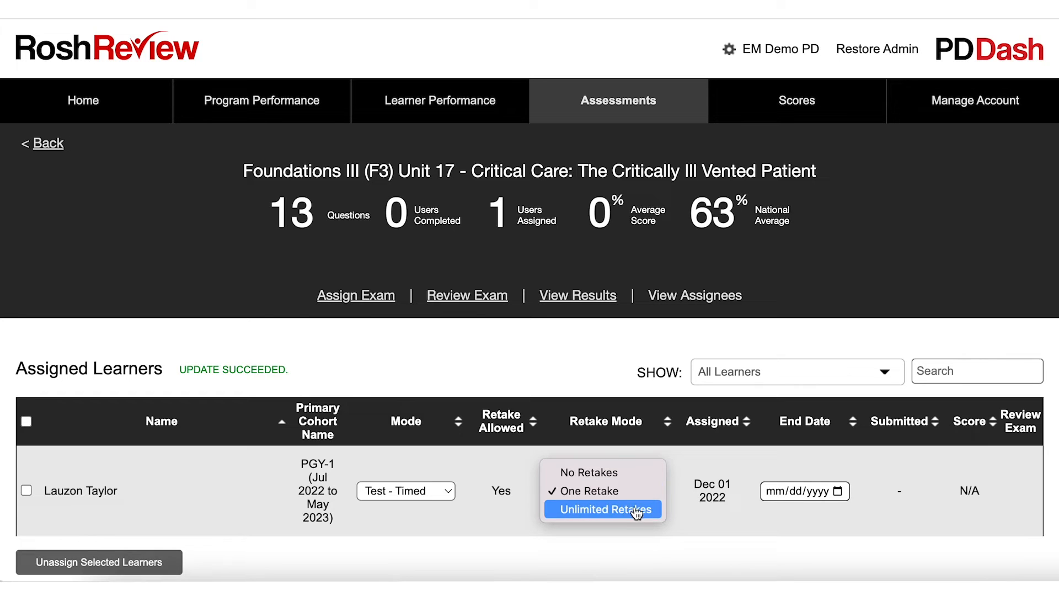
pyautogui.click(634, 509)
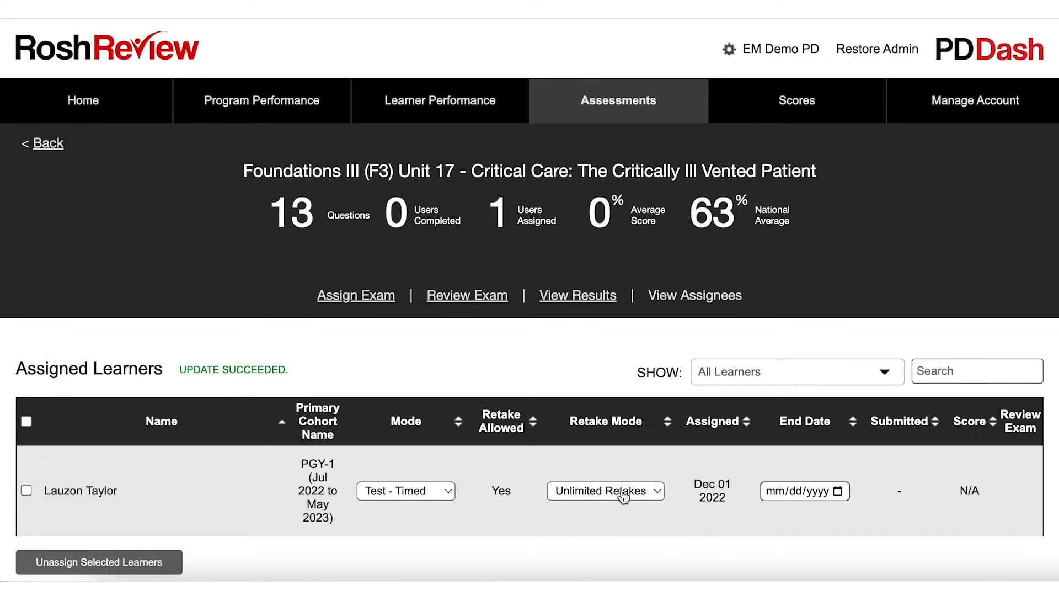
pyautogui.doubleClick(524, 496)
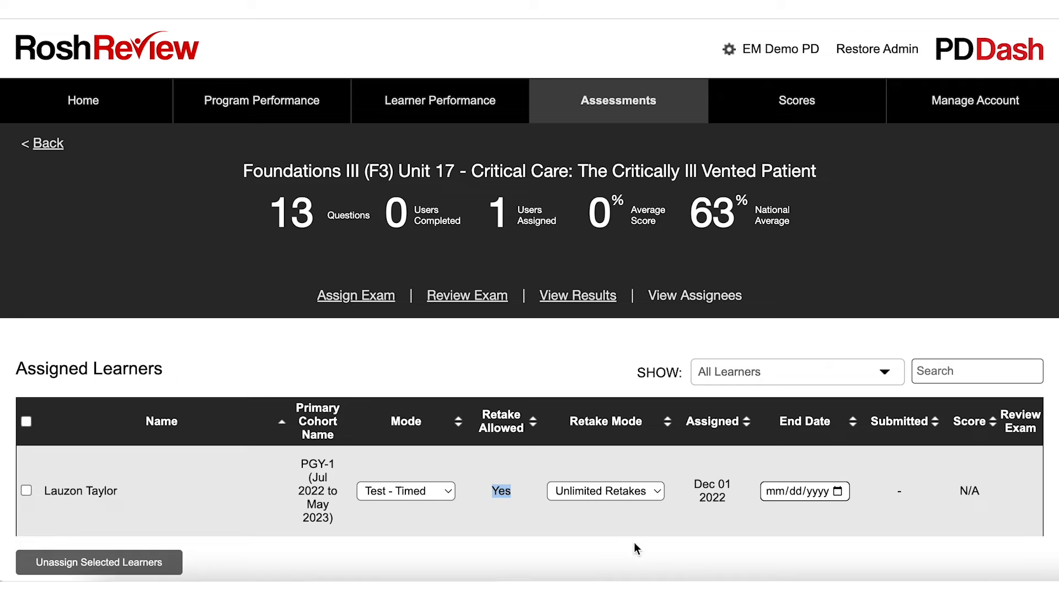
pyautogui.click(644, 498)
pyautogui.click(595, 454)
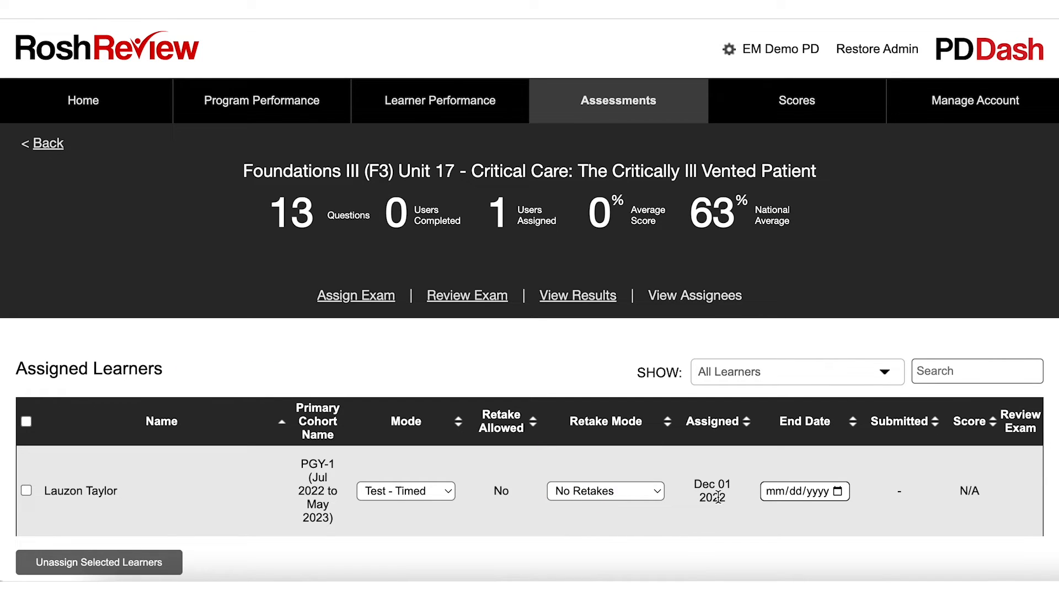
# Try 12/06/2022 and 12/13/2022 as the assigned learner's end date
pyautogui.click(811, 495)
pyautogui.click(839, 491)
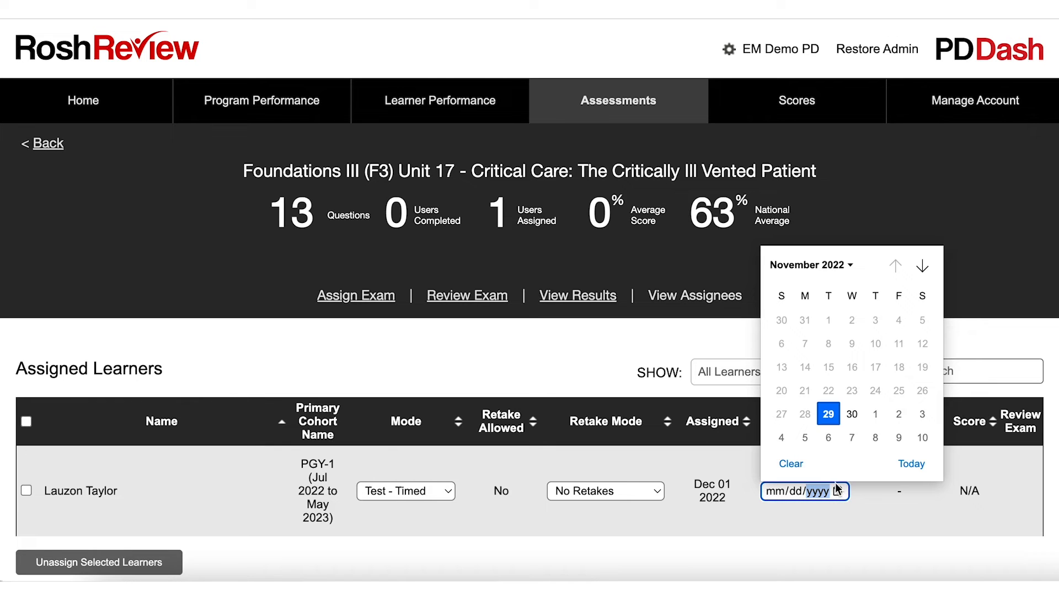
pyautogui.click(829, 437)
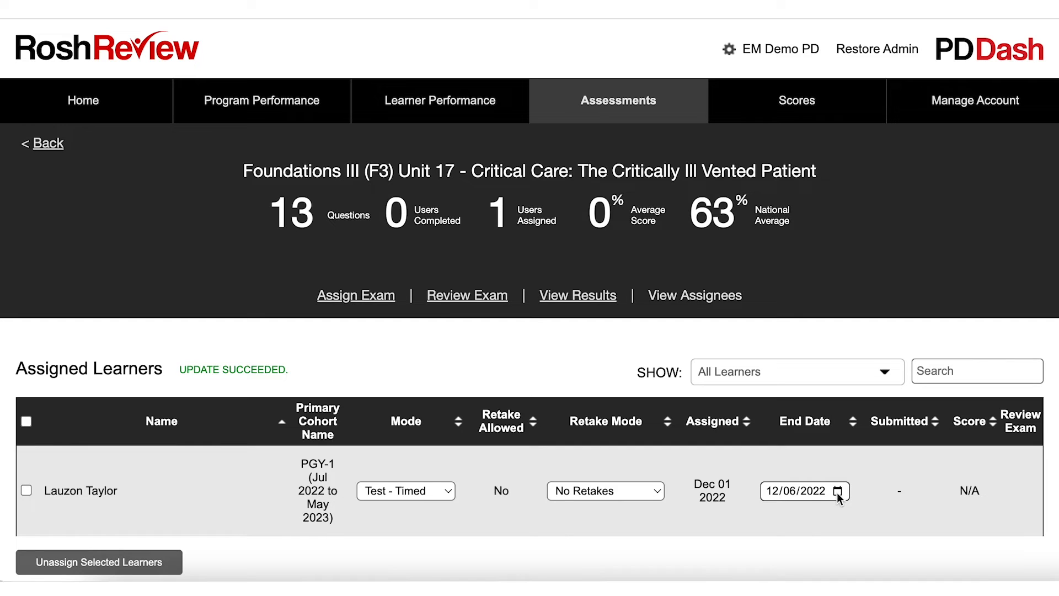
pyautogui.click(838, 492)
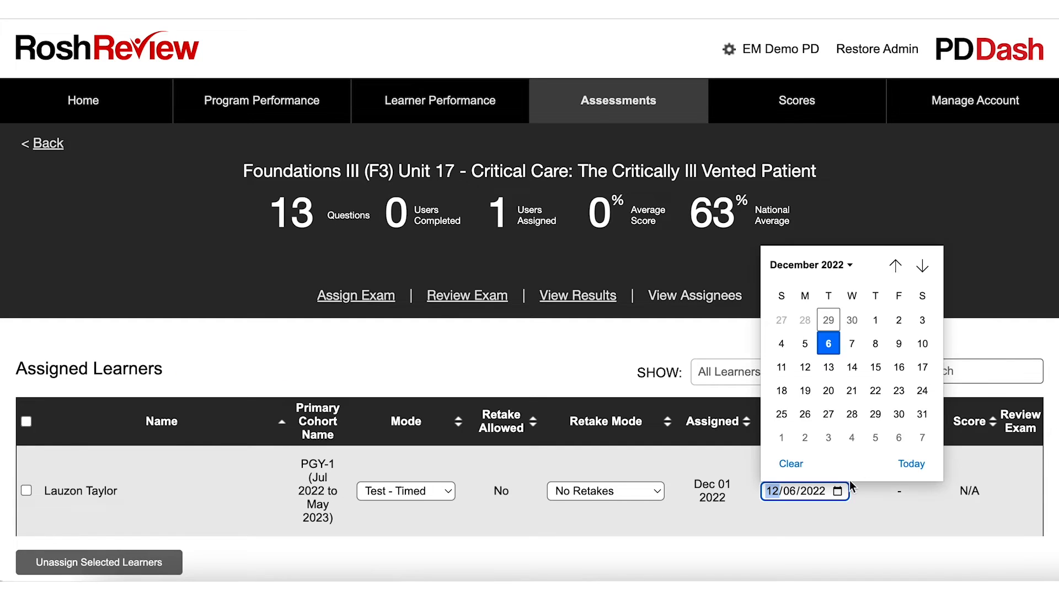
pyautogui.click(827, 368)
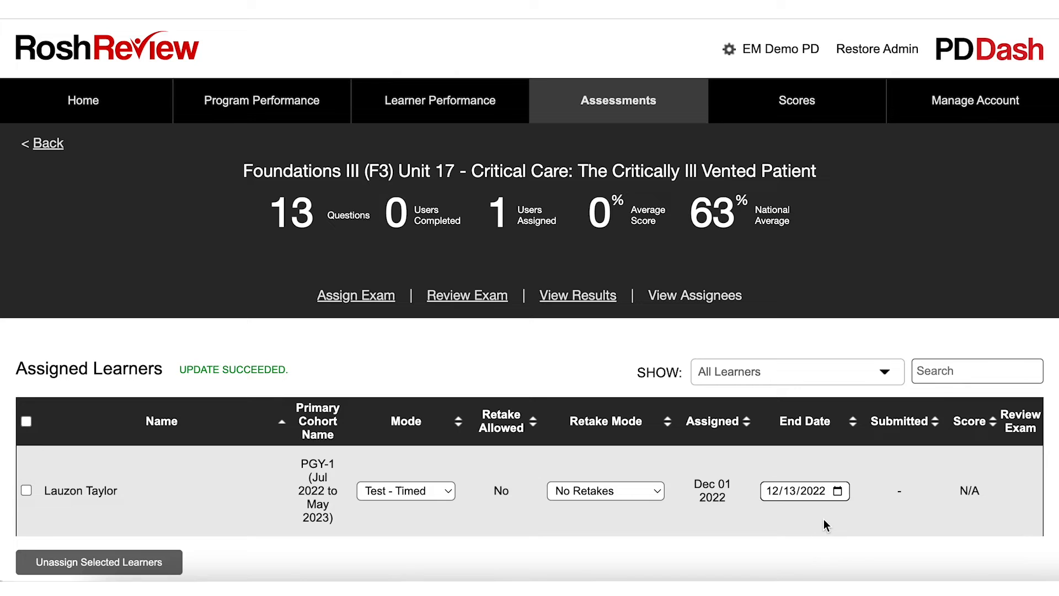
# Set the assigned learner's end date to 12/20/2022
pyautogui.click(838, 491)
pyautogui.click(820, 387)
pyautogui.click(810, 509)
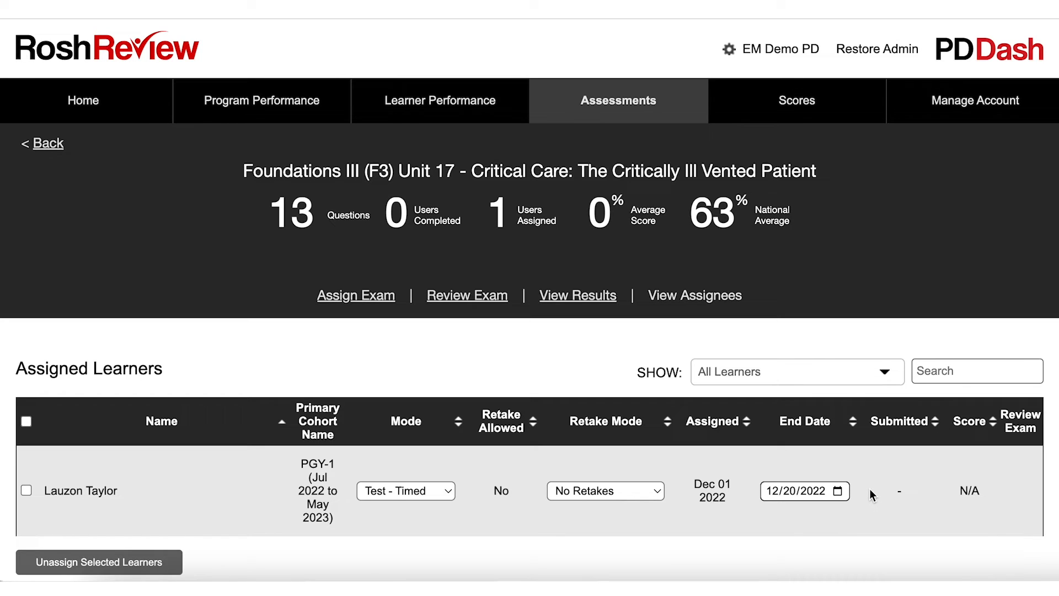
# Check the learner's submission and score entries for Unit 17 and return to the list of assigned assessments
pyautogui.doubleClick(898, 492)
pyautogui.doubleClick(969, 490)
pyautogui.click(557, 107)
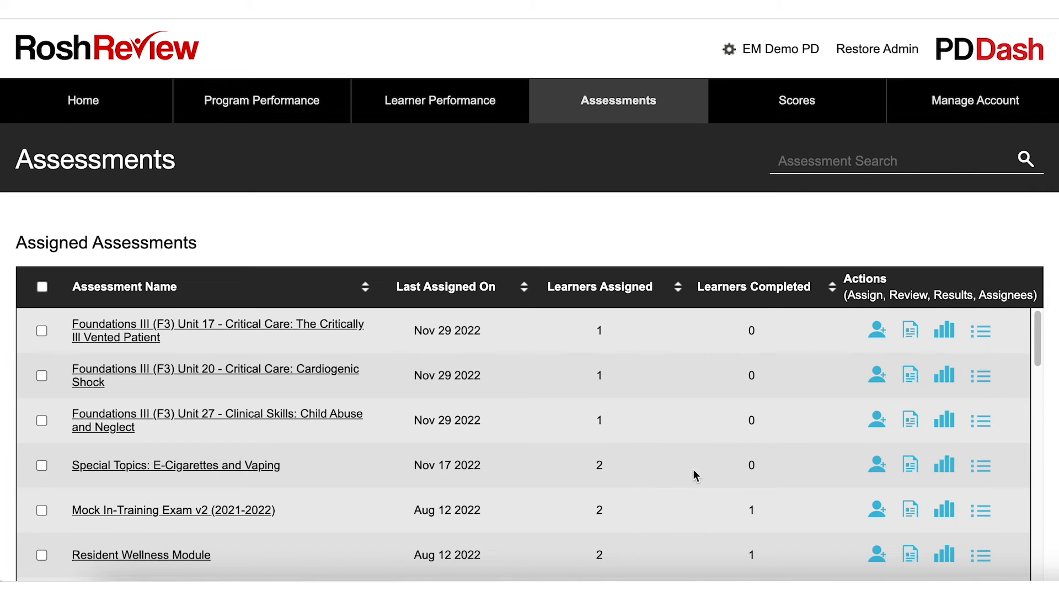
# Open the results of Mock In-Training Exam v2 (2021-2022) and look through the performance by category
pyautogui.scroll(-1, 696, 464)
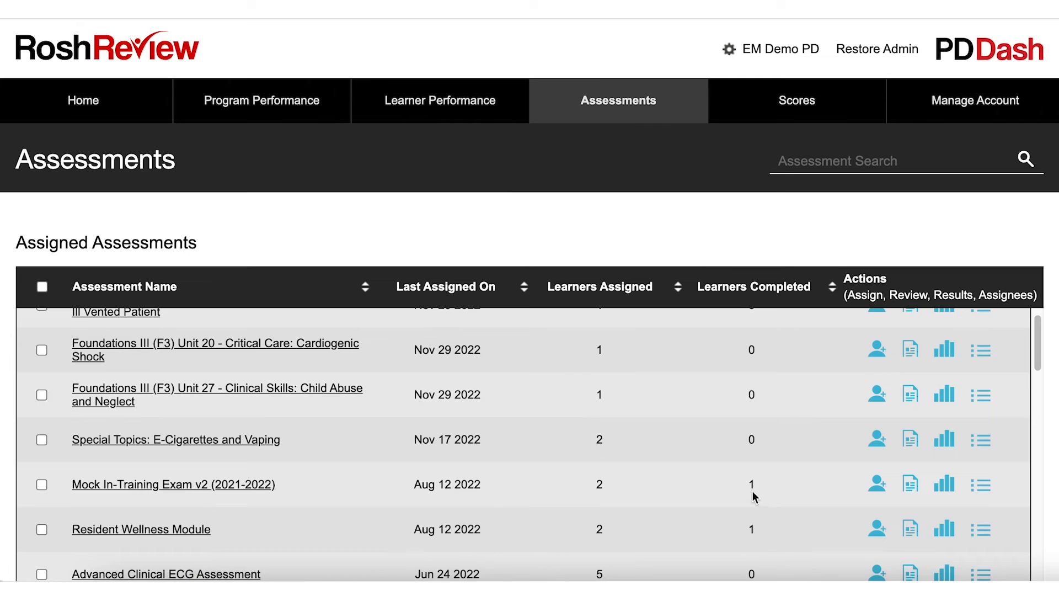
pyautogui.moveTo(733, 485); pyautogui.dragTo(790, 484)
pyautogui.click(943, 485)
pyautogui.scroll(-9, 594, 422)
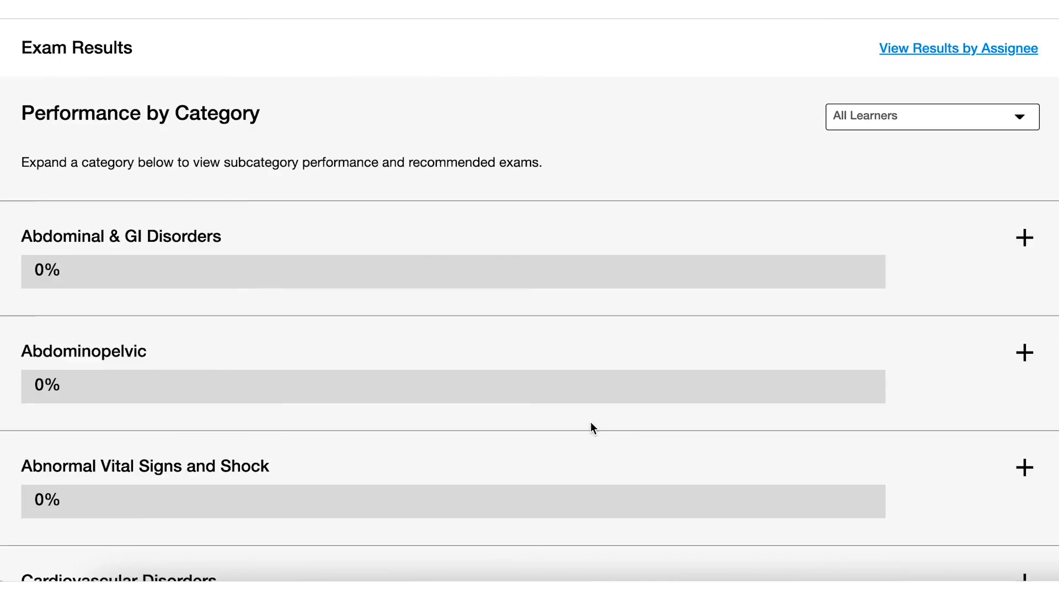
pyautogui.scroll(9, 589, 421)
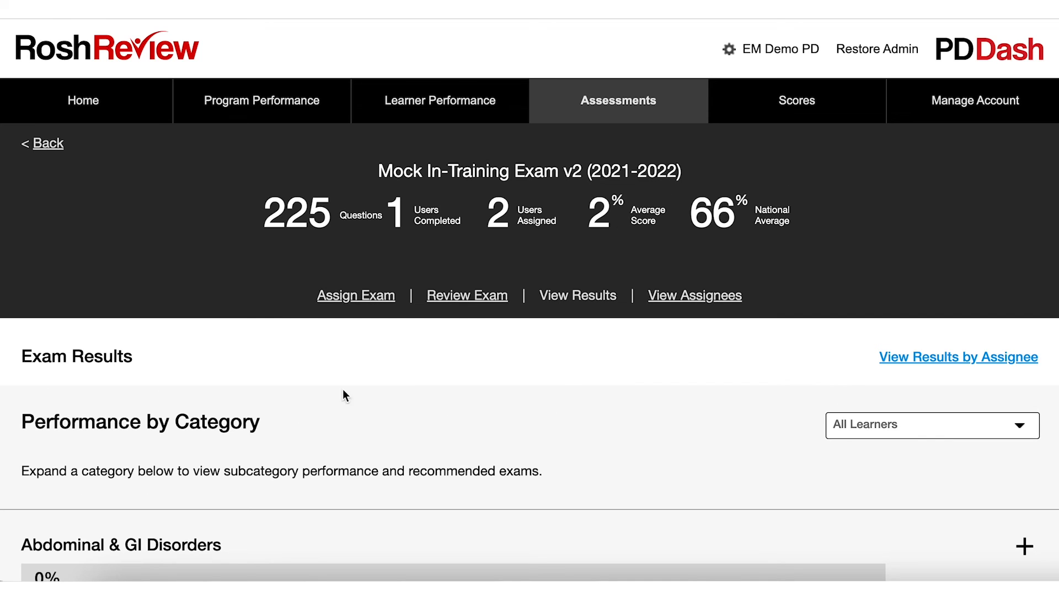
pyautogui.scroll(-5, 620, 419)
pyautogui.scroll(-4, 620, 420)
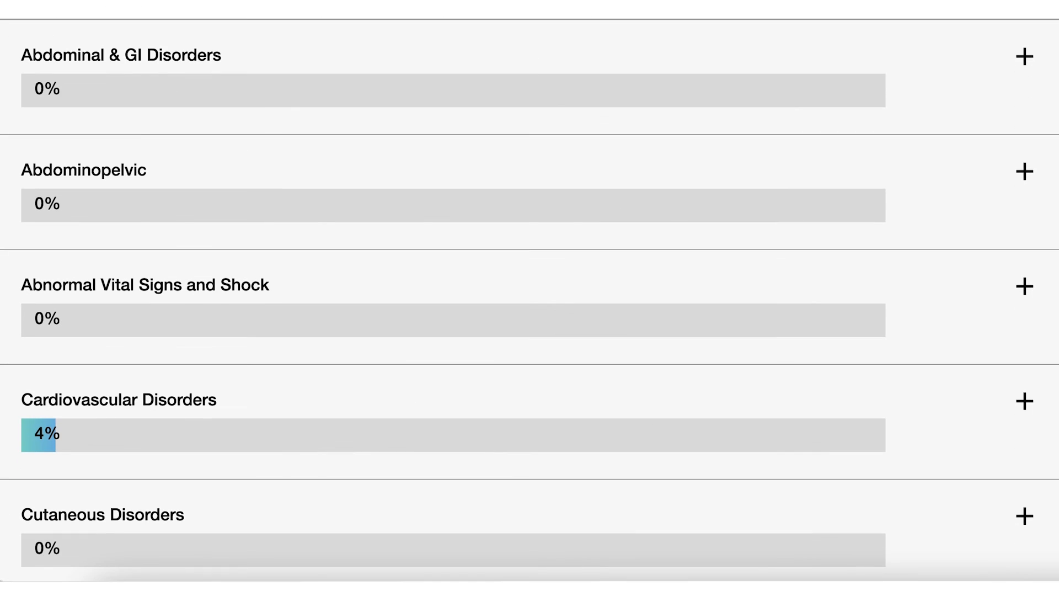
# Expand the Cardiovascular Disorders category and review its subcategory performance
pyautogui.click(514, 425)
pyautogui.scroll(-1, 515, 425)
pyautogui.scroll(-4, 515, 424)
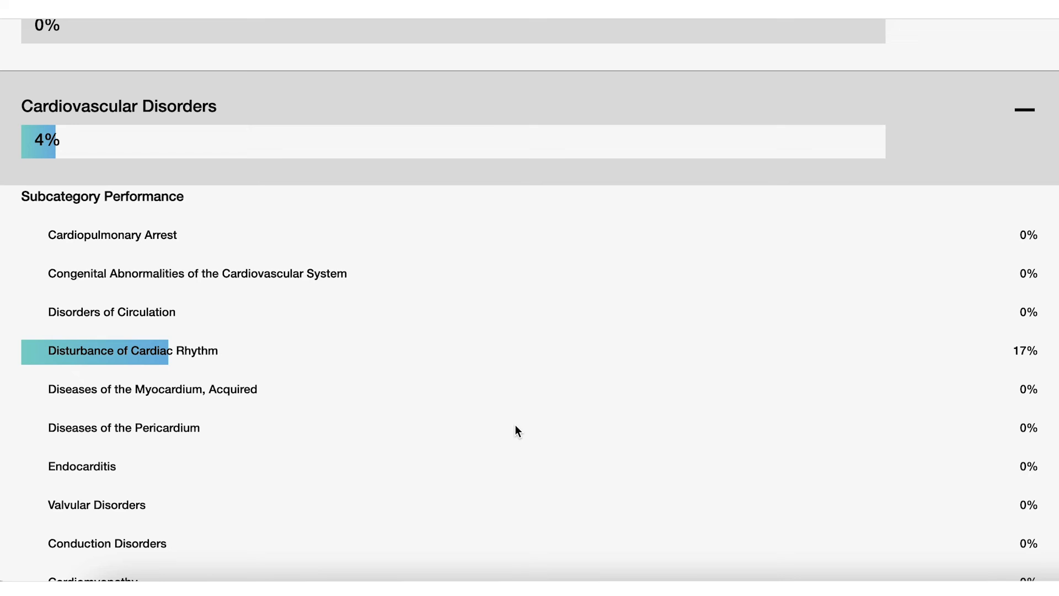
pyautogui.scroll(8, 515, 425)
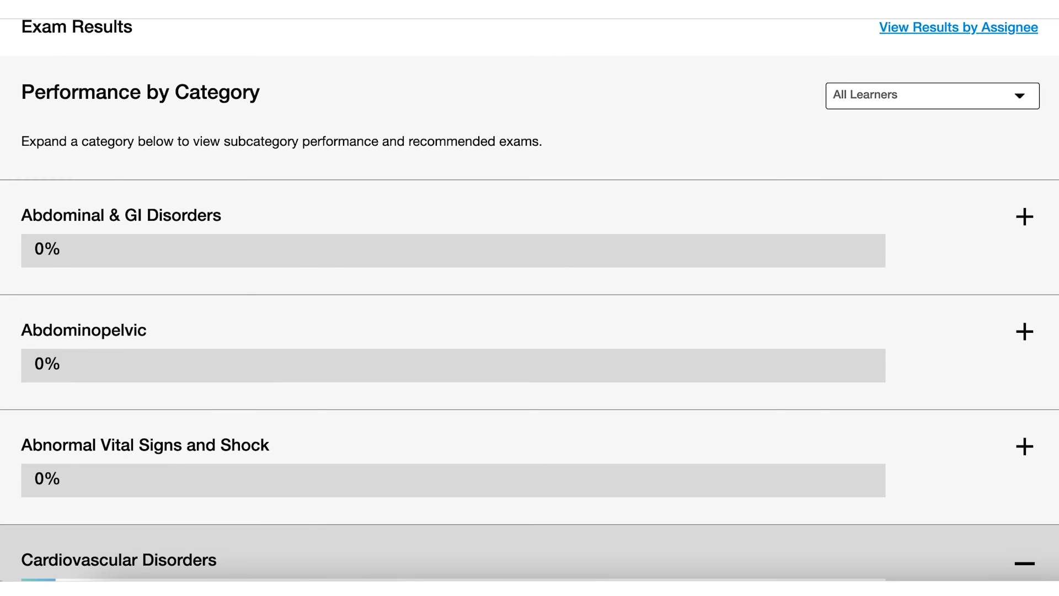
pyautogui.scroll(6, 825, 380)
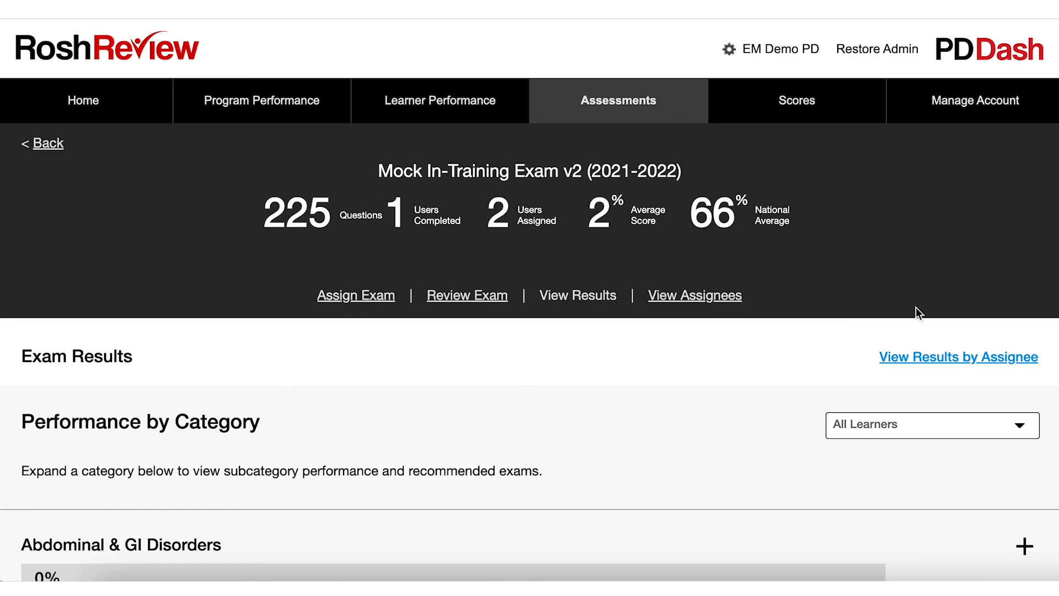
# View the mock exam results by assignee and examine the learner's report, including the question review options and results chart
pyautogui.click(942, 358)
pyautogui.scroll(-1, 537, 463)
pyautogui.scroll(-1, 537, 463)
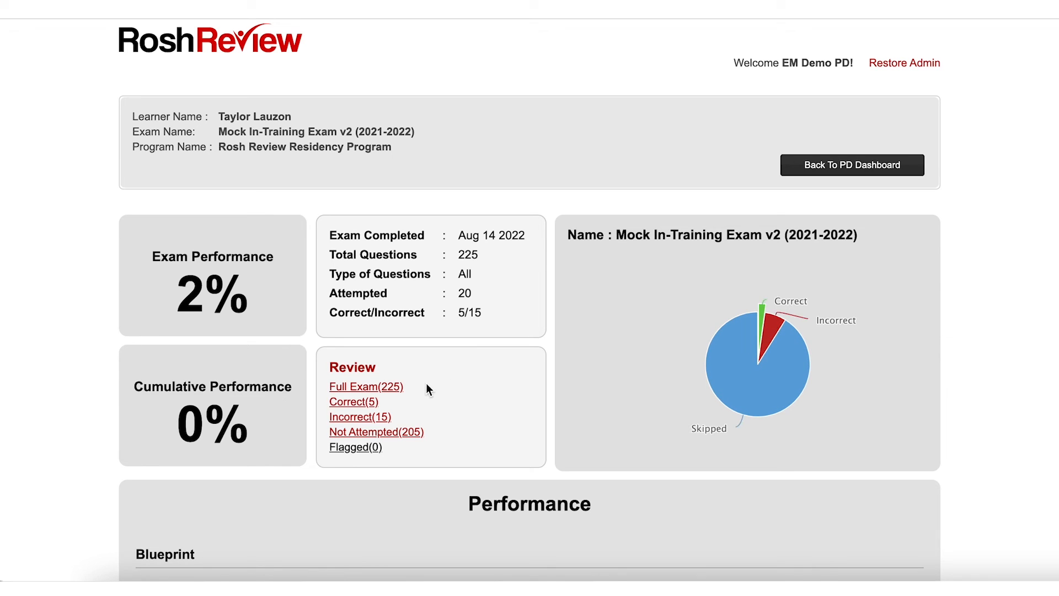
pyautogui.moveTo(427, 382); pyautogui.dragTo(328, 386)
pyautogui.click(491, 418)
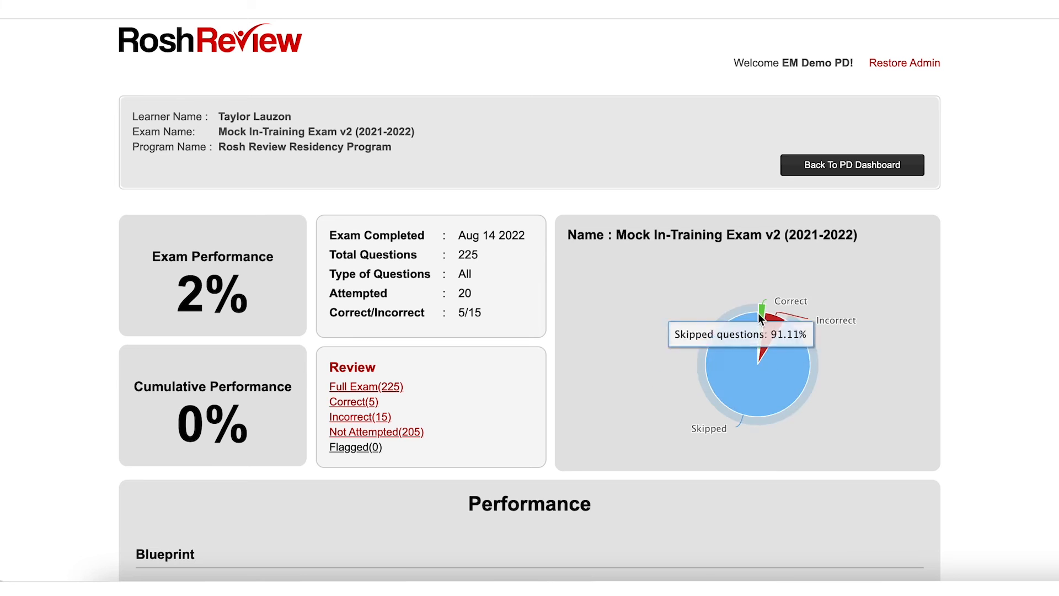
# Examine the Blueprint category chart in the learner's report and return to the list of assigned assessments
pyautogui.scroll(-7, 679, 422)
pyautogui.scroll(-5, 678, 430)
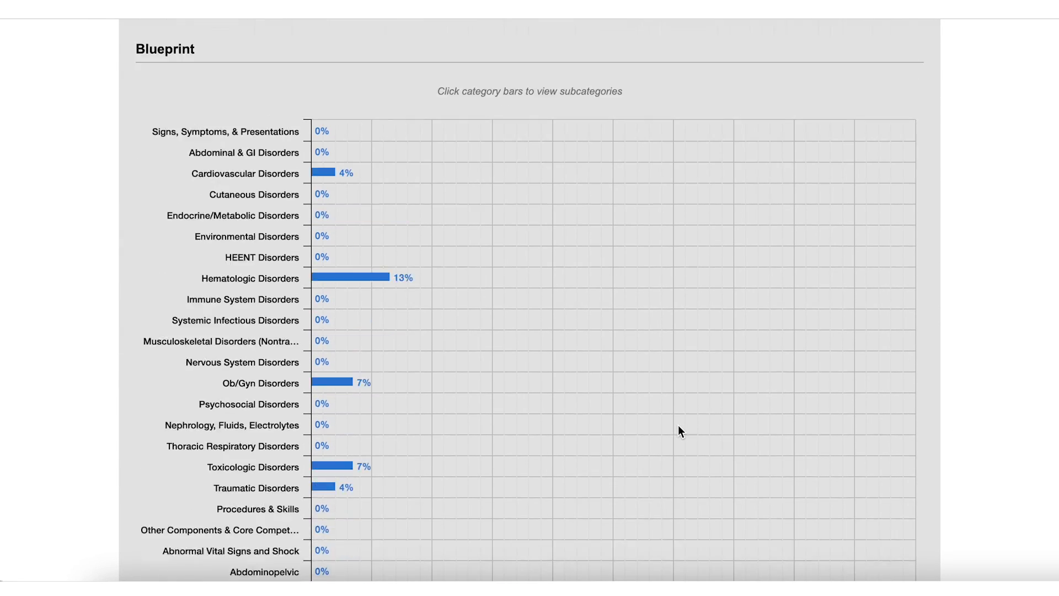
pyautogui.scroll(3, 679, 430)
pyautogui.scroll(9, 677, 426)
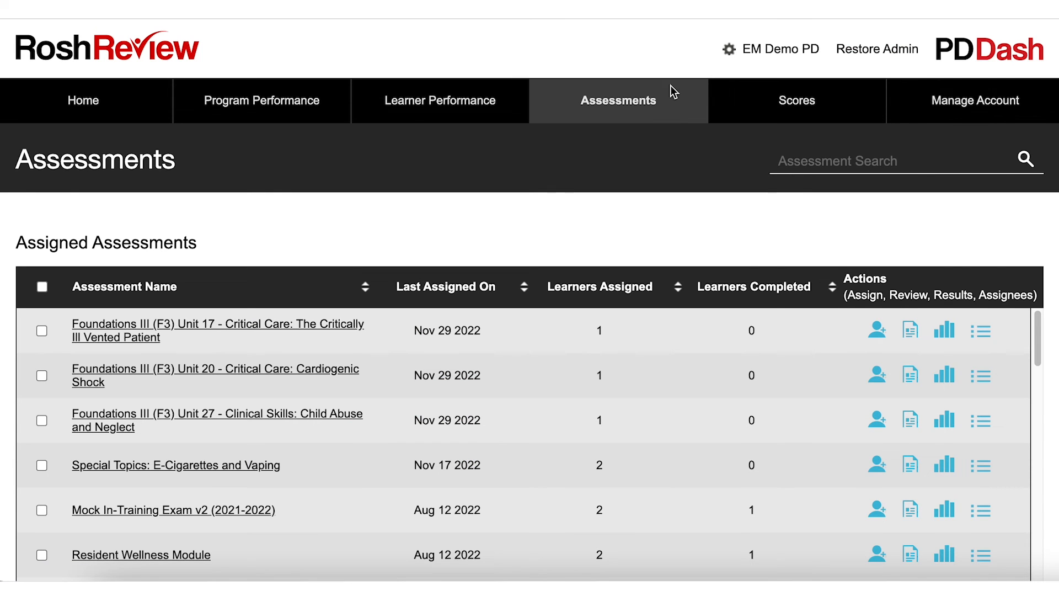
# Open the Learner Performance page and look over the learner chart and the Performance by Learner section
pyautogui.click(510, 104)
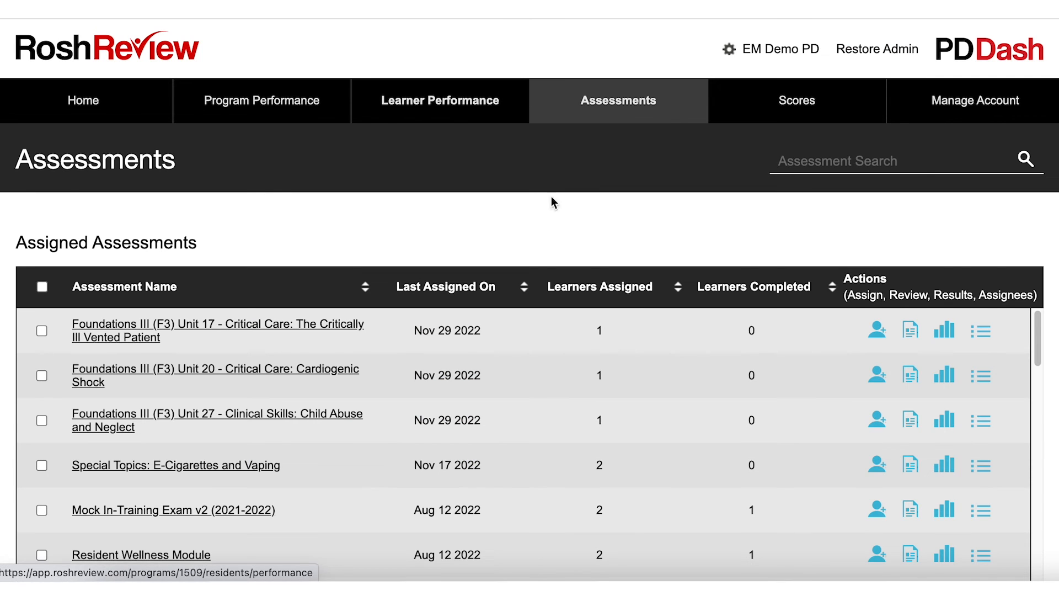
pyautogui.scroll(-15, 620, 280)
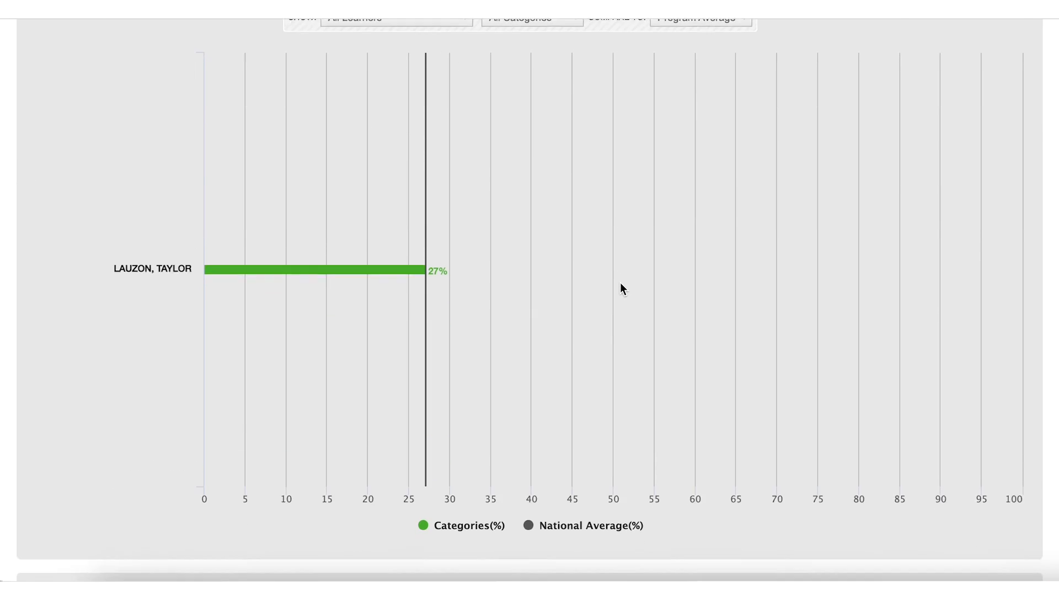
pyautogui.scroll(3, 619, 288)
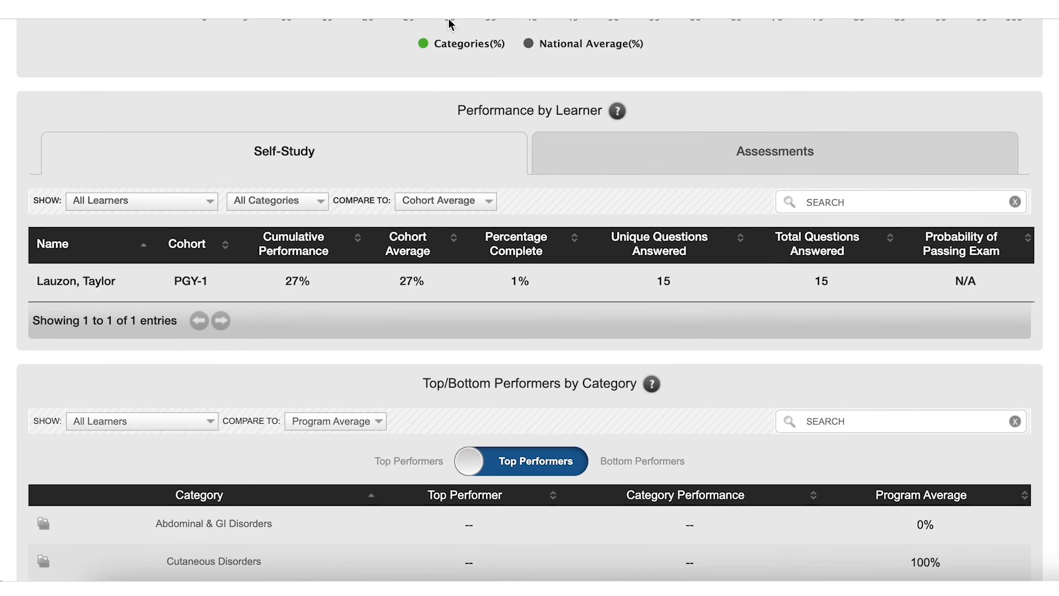
# Show the assessment scores by learner for Mock In-Training Exam v2 (2021-2022)
pyautogui.click(684, 163)
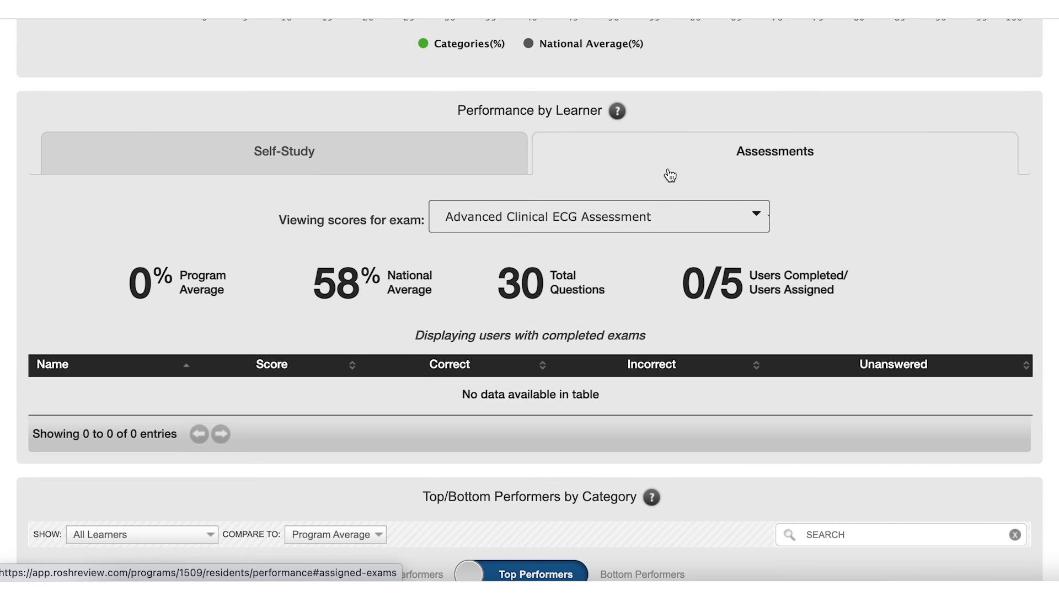
pyautogui.click(507, 217)
pyautogui.scroll(-5, 527, 361)
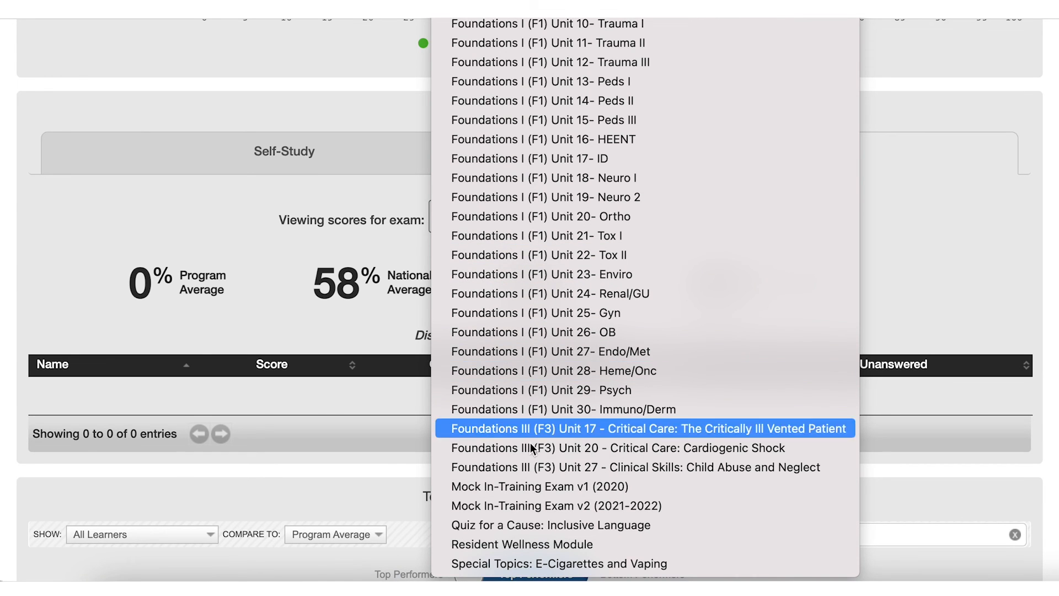
pyautogui.click(506, 507)
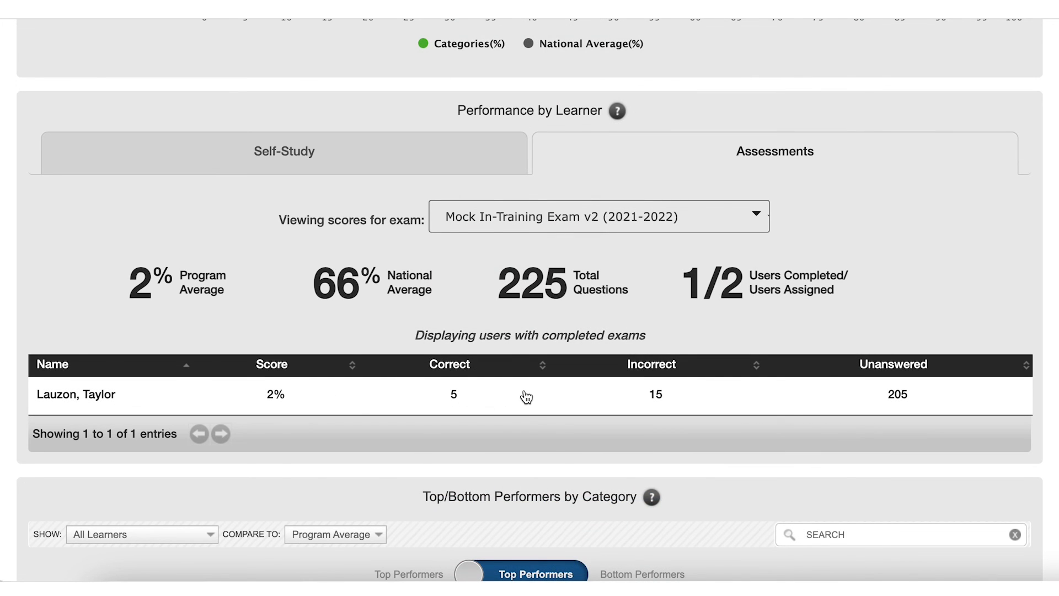
# Show the Self-Study results under Performance by Learner and open the listed learner's report to examine Cumulative Performance and Progress
pyautogui.click(451, 162)
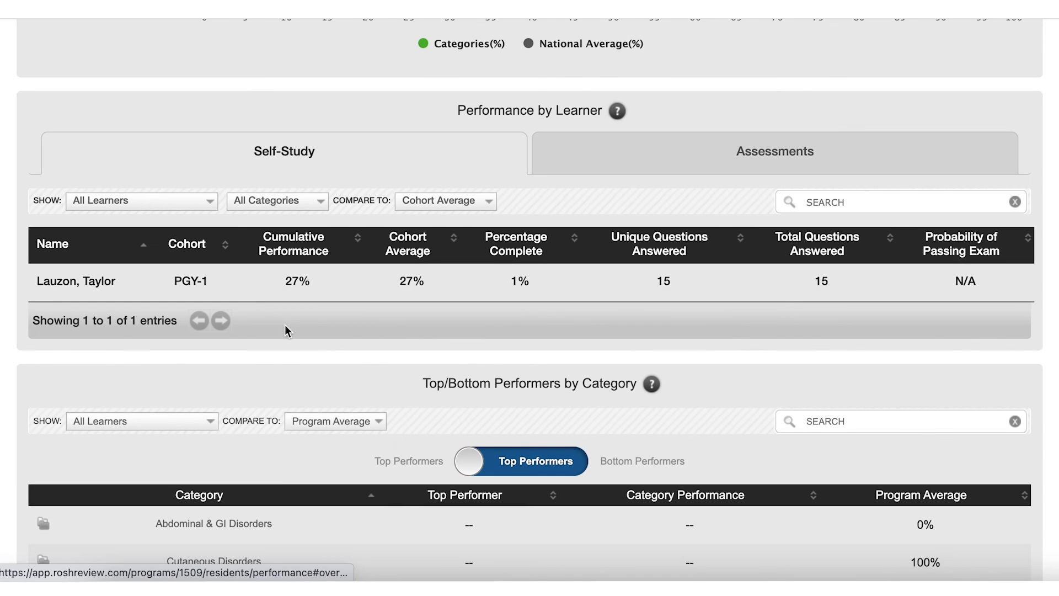
pyautogui.click(55, 283)
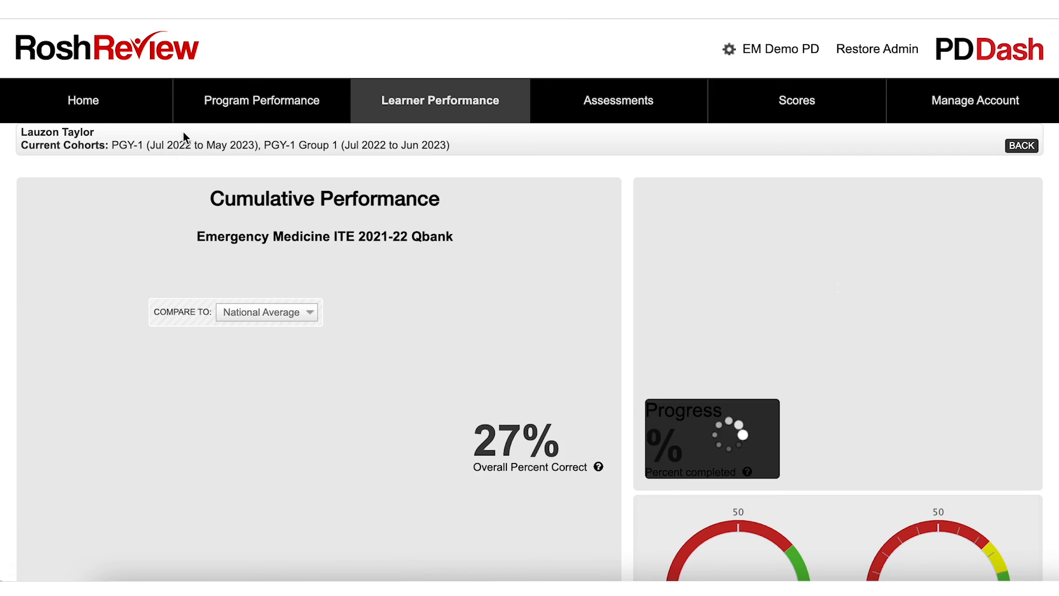
pyautogui.scroll(-1, 539, 257)
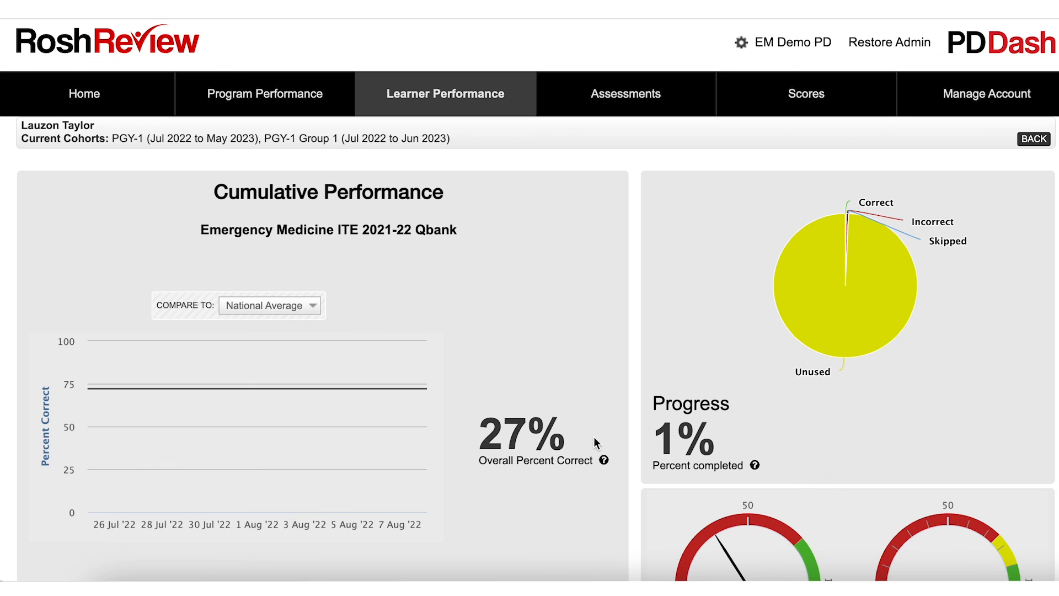
pyautogui.scroll(-3, 778, 406)
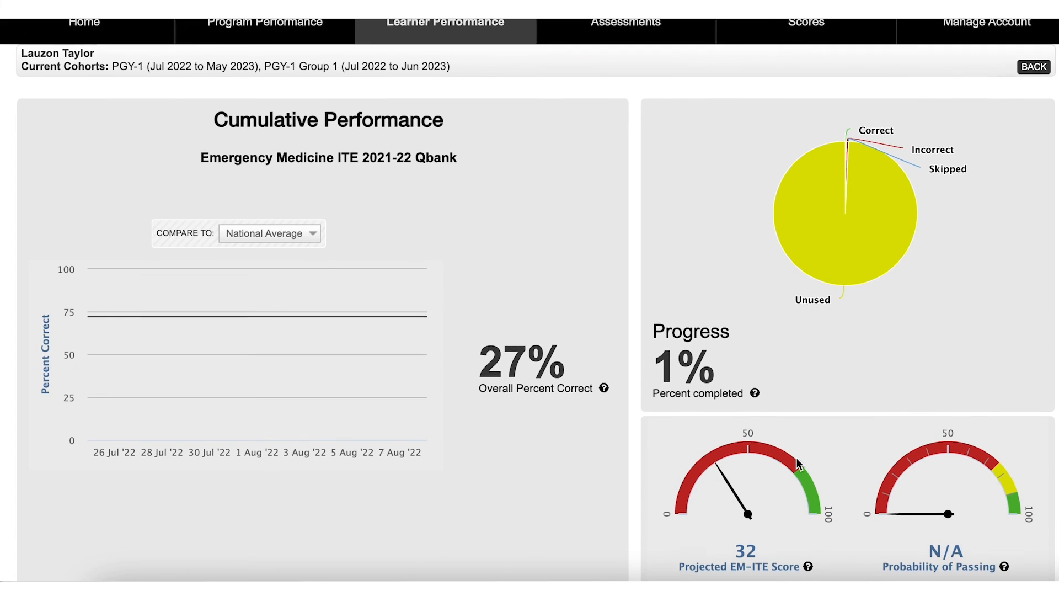
# Examine the Overall Performance charts and the Assessment Performance table in the learner's report, and return to the Assessments page
pyautogui.scroll(-3, 796, 457)
pyautogui.scroll(-15, 796, 458)
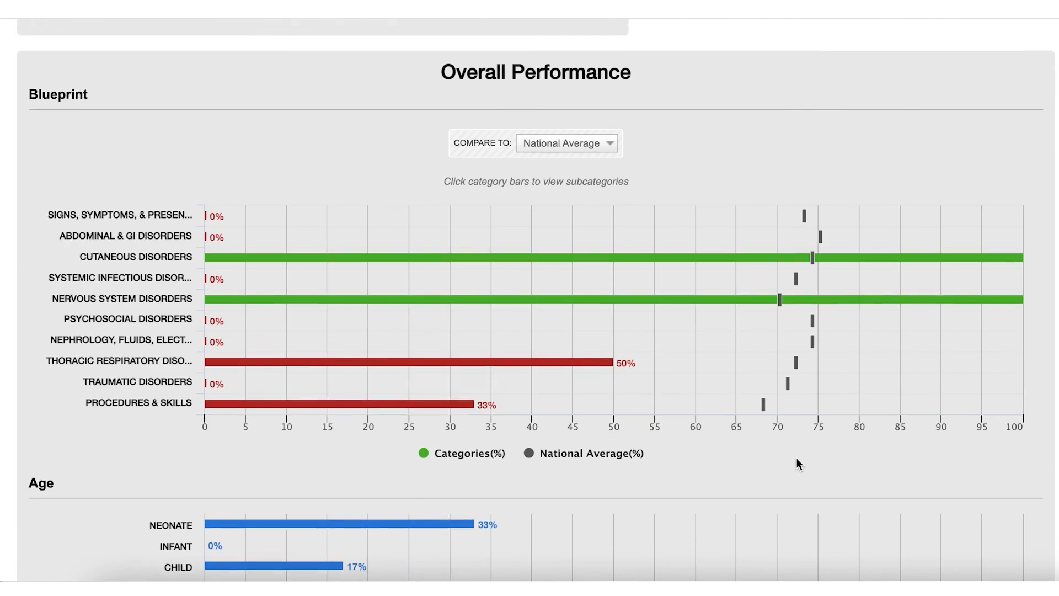
pyautogui.scroll(-15, 795, 463)
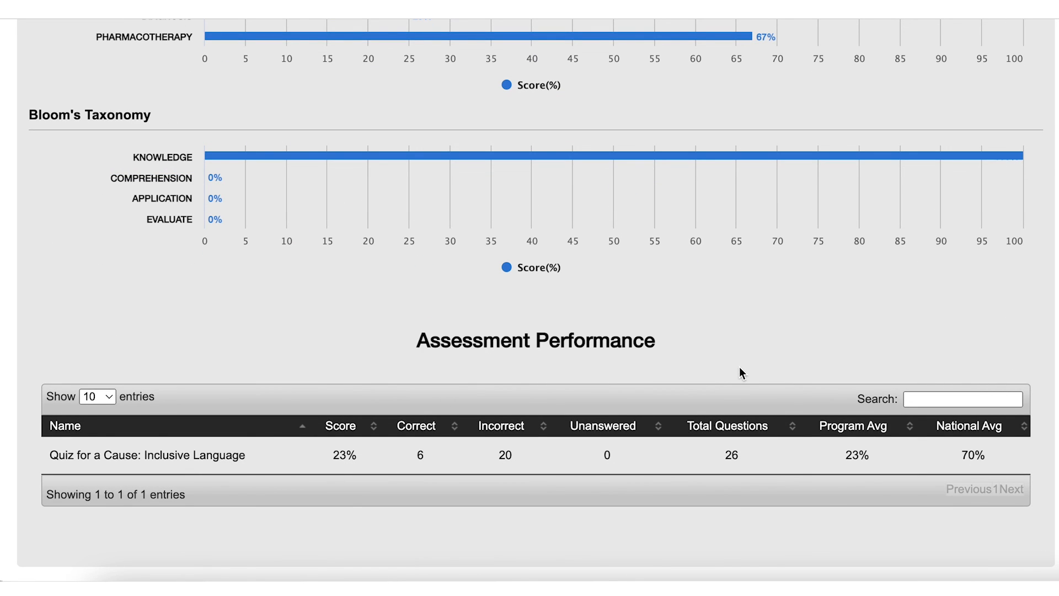
pyautogui.scroll(20, 739, 367)
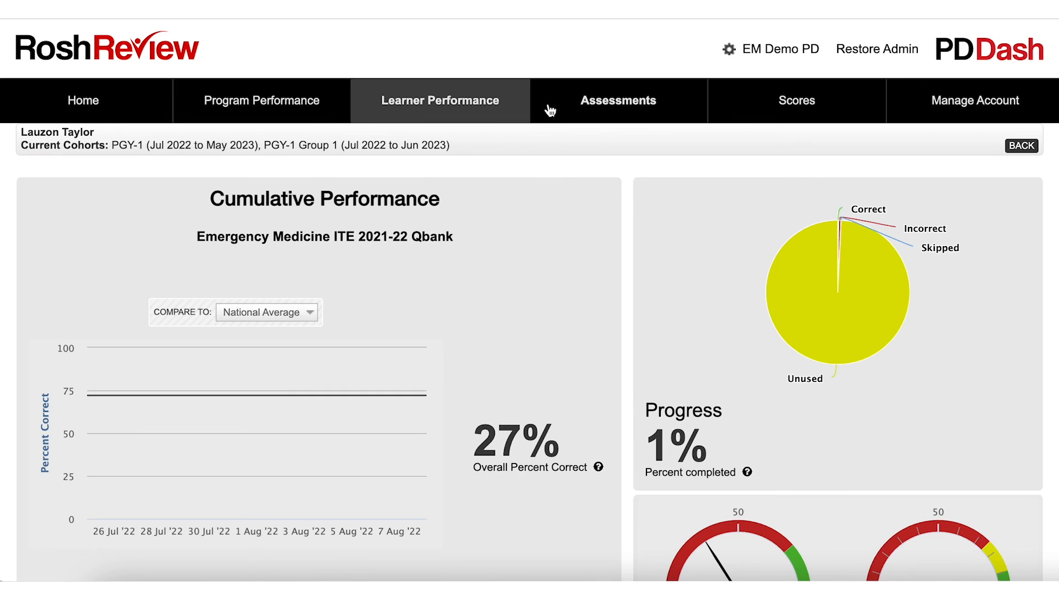
pyautogui.click(555, 103)
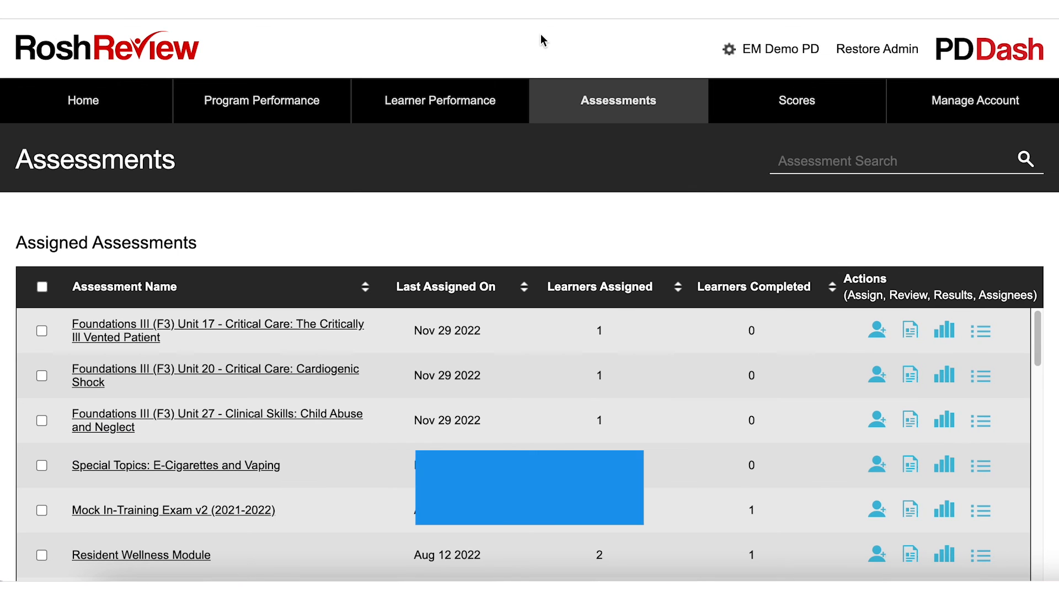